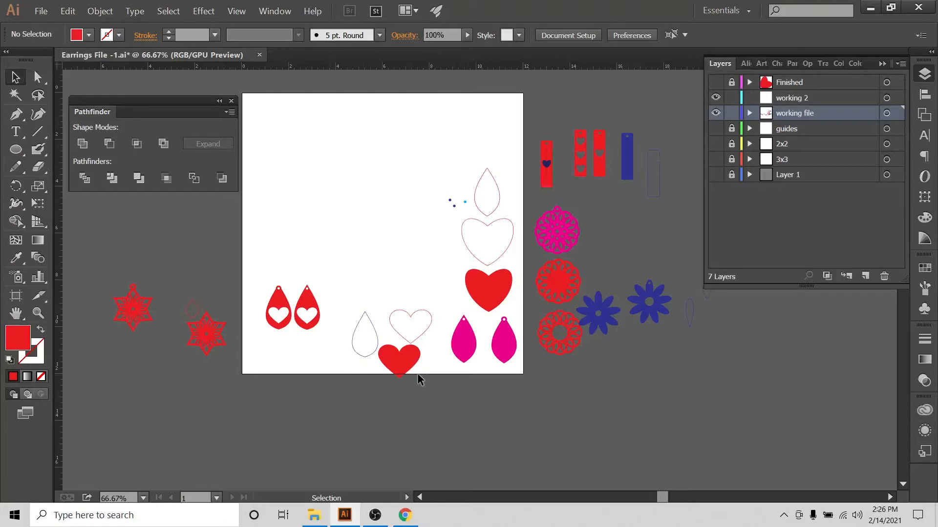
Browse the earring shapes laid out on and around the artboard
scroll(419, 377, up, 4)
scroll(685, 394, up, 2)
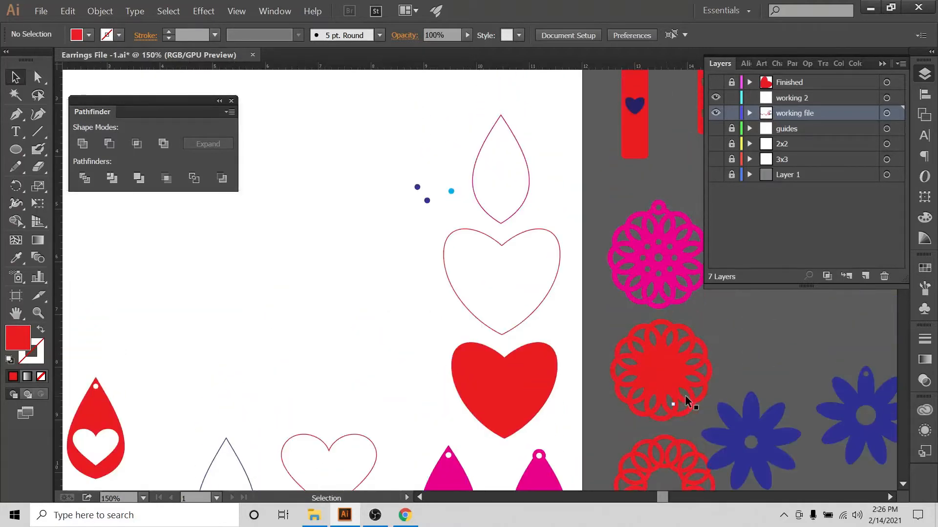
scroll(684, 396, down, 4)
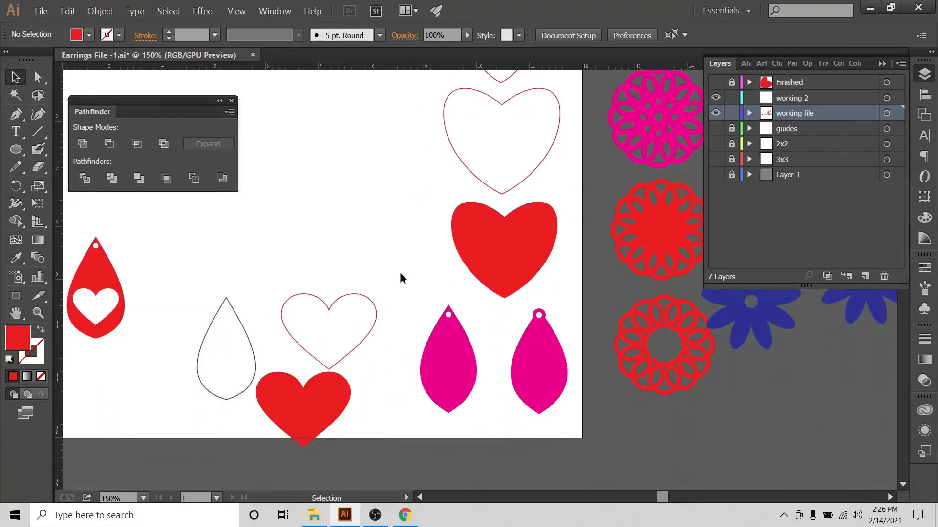
click(419, 498)
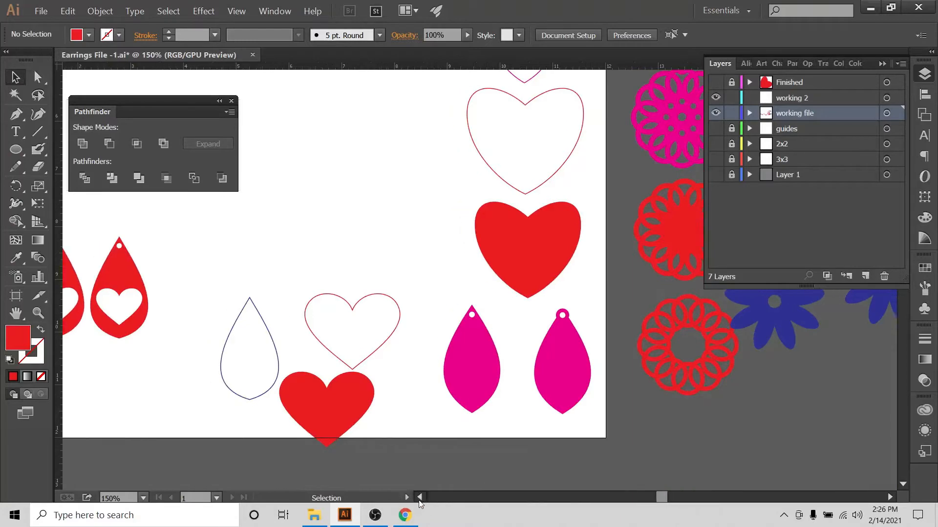
key(ctrl+minus)
key(ctrl+minus)
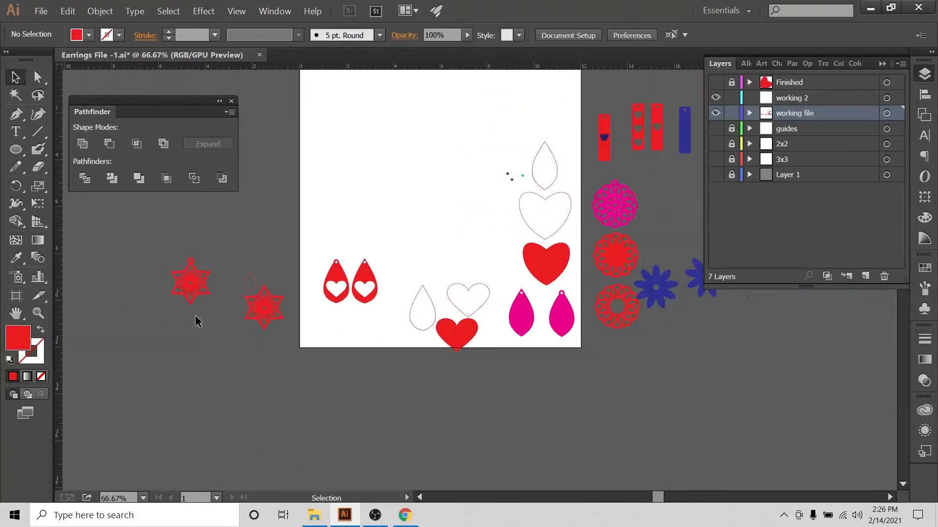
scroll(174, 323, up, 1)
key(ctrl+plus)
key(ctrl+plus)
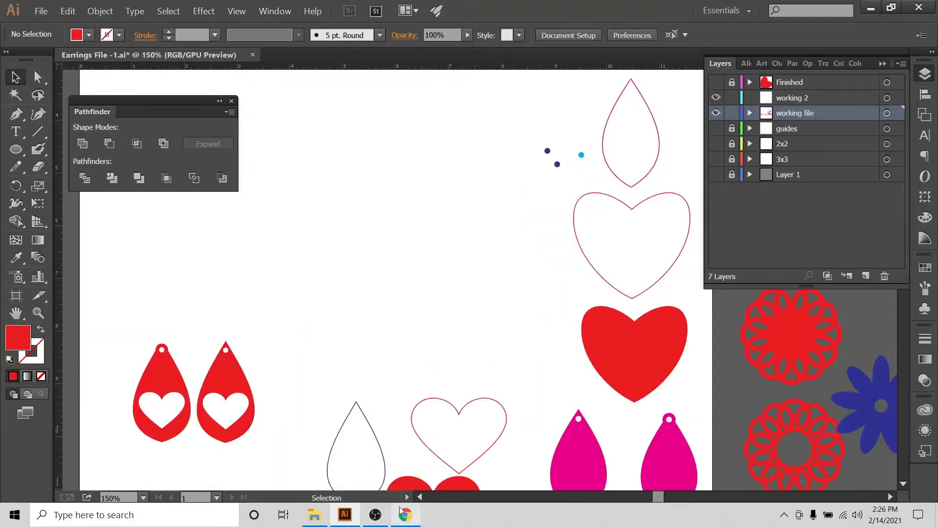
scroll(431, 390, down, 3)
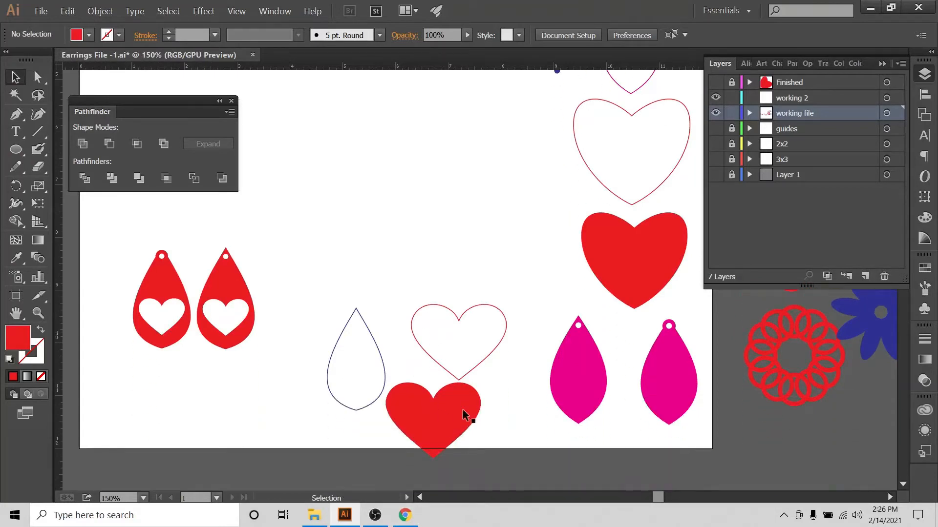
scroll(392, 378, up, 1)
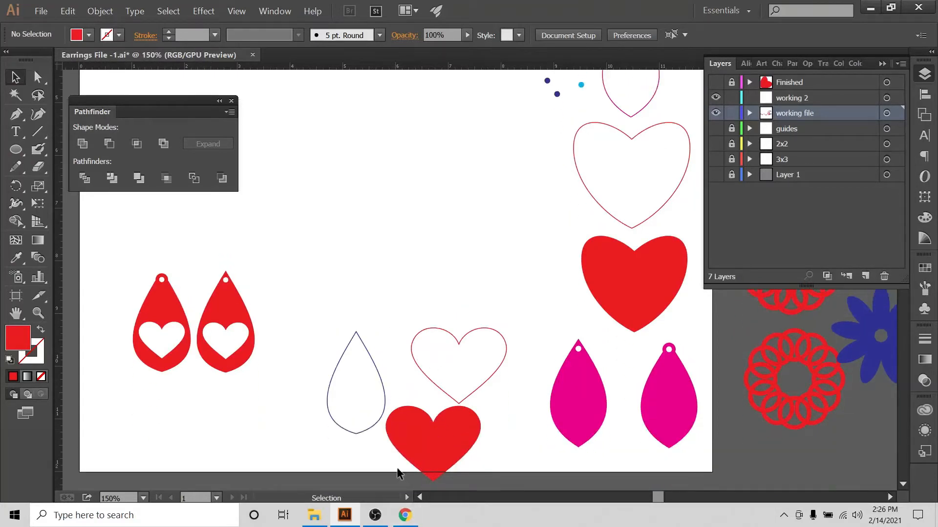
Switch to the browser and look through the earring cut-file listings in the open tabs
click(406, 518)
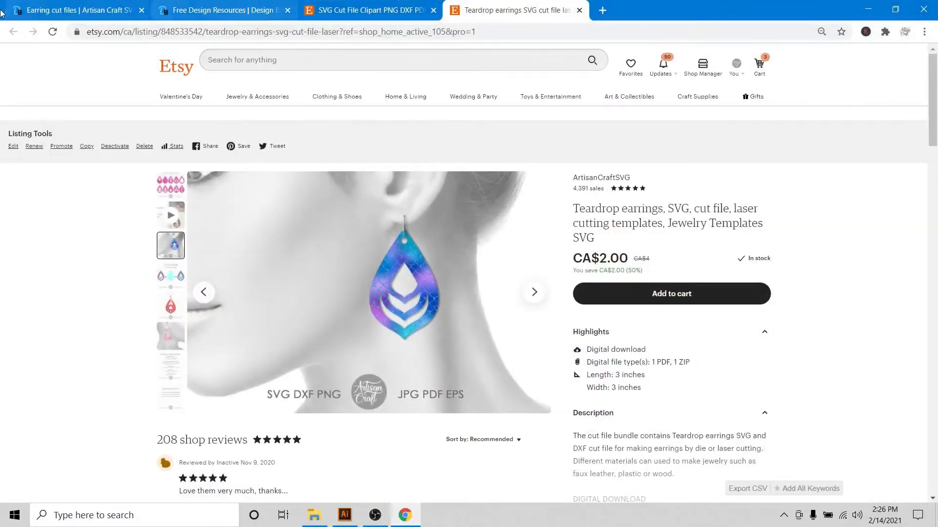
click(28, 8)
scroll(506, 323, up, 15)
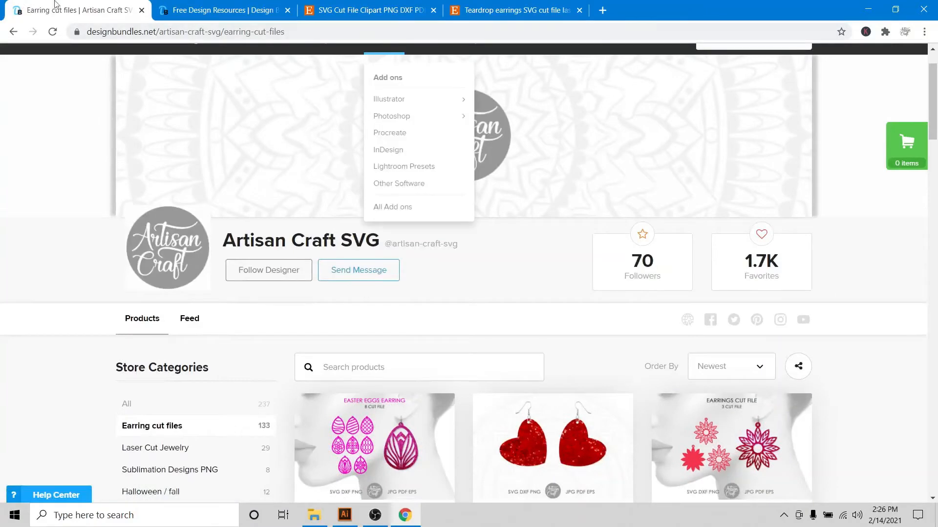
click(196, 6)
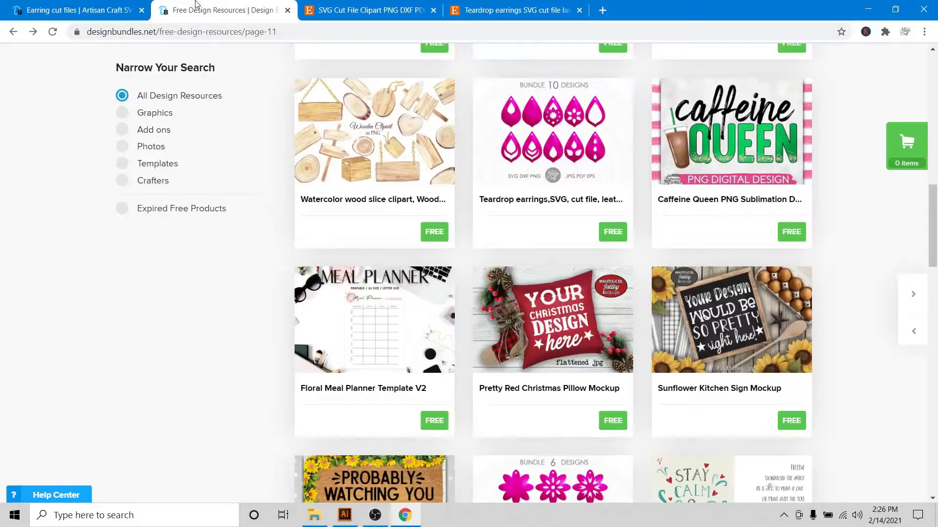
click(367, 5)
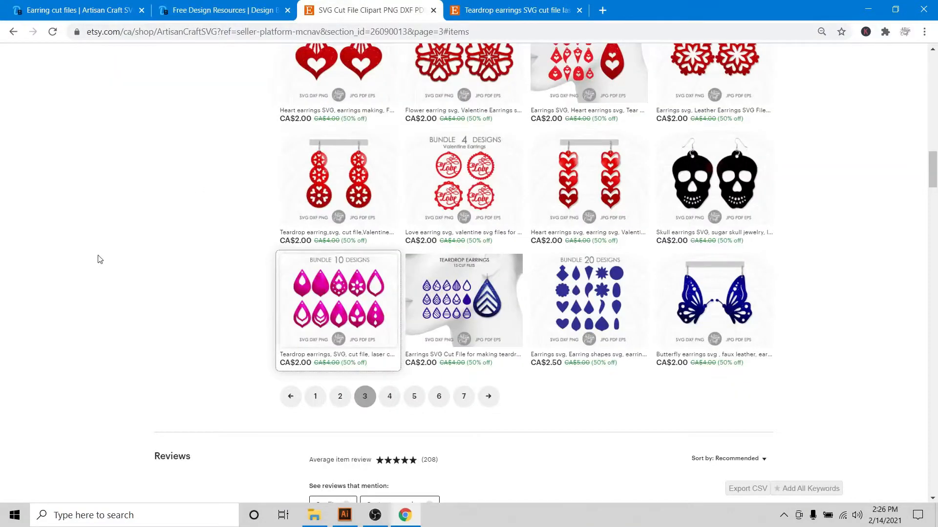
click(522, 9)
scroll(274, 283, down, 5)
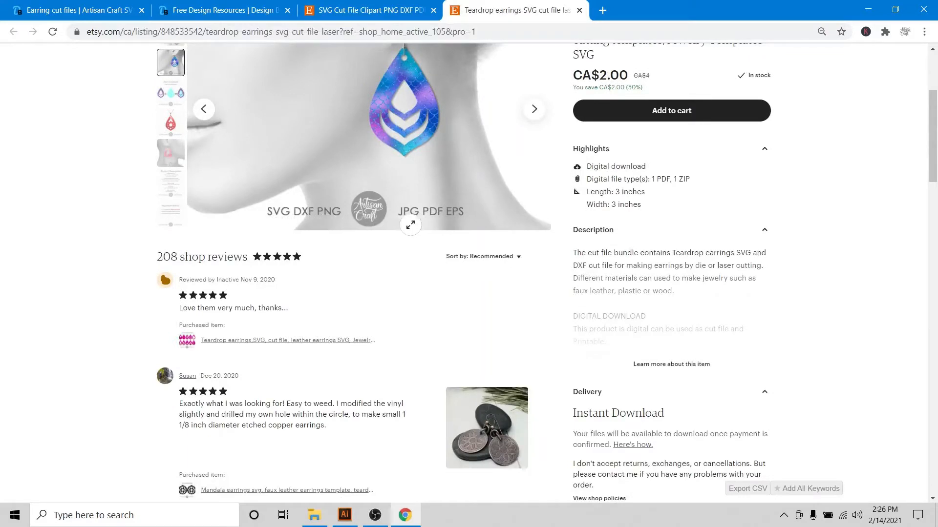
Look through the image gallery of the teardrop earrings listing
click(456, 152)
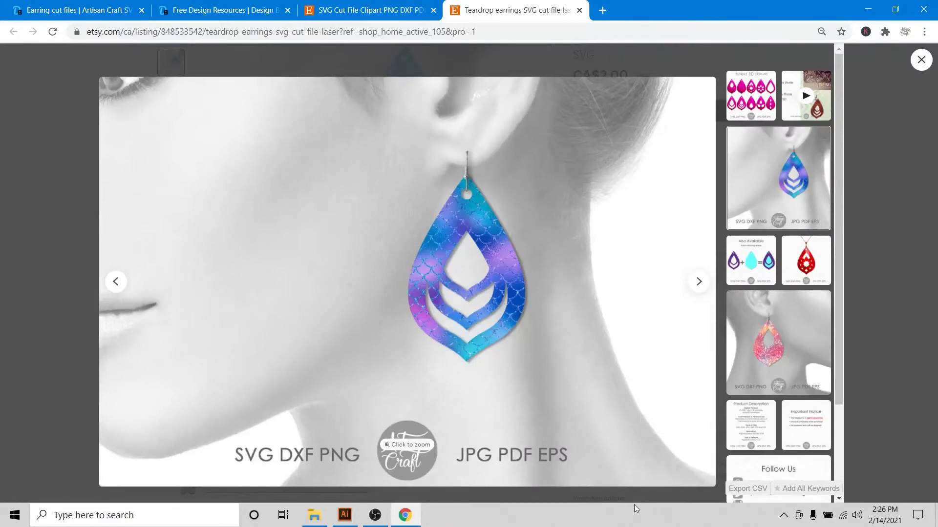
click(700, 283)
click(766, 106)
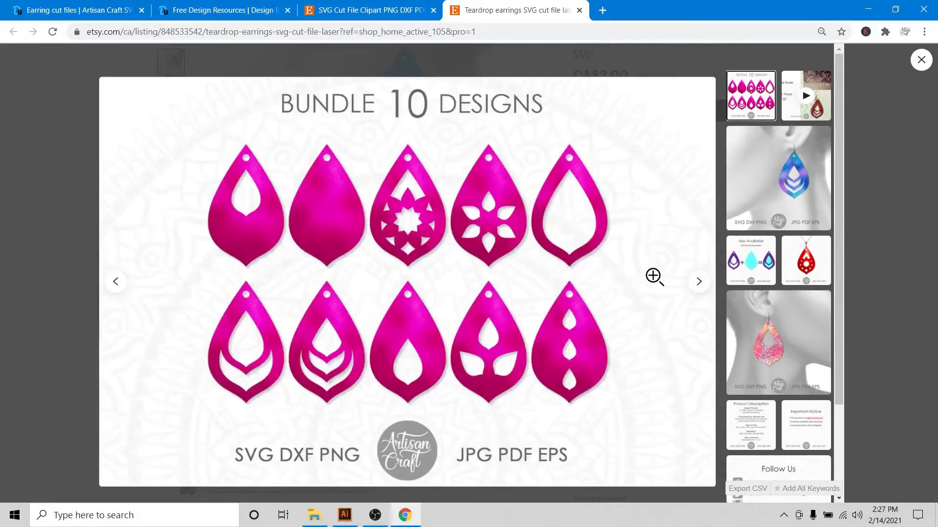
click(700, 283)
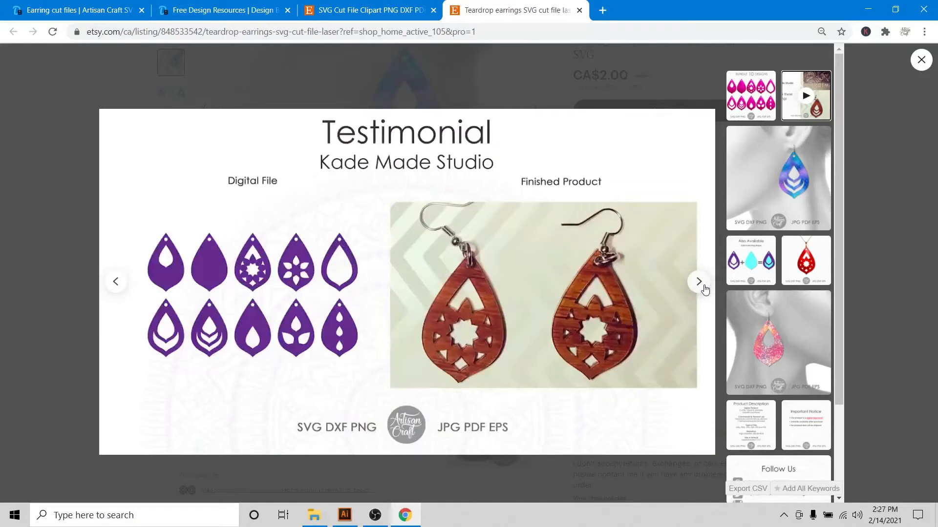
click(704, 288)
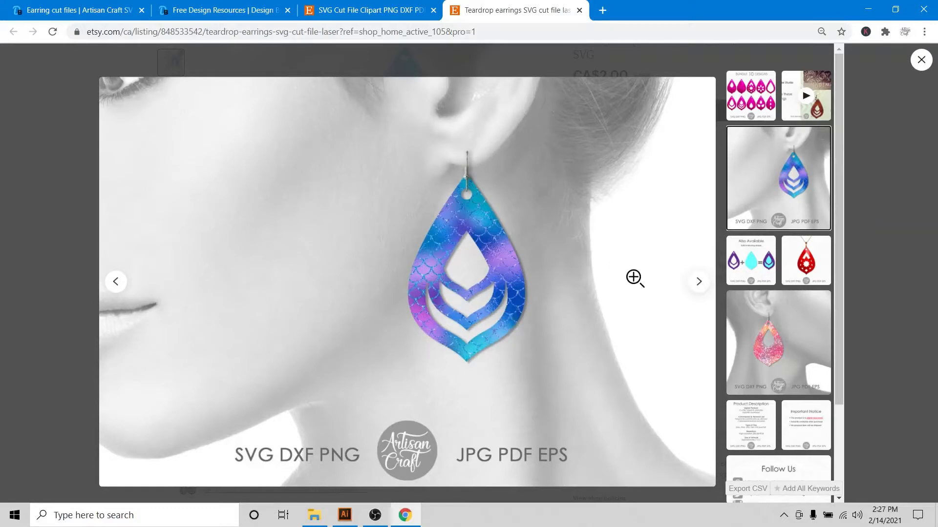
click(697, 290)
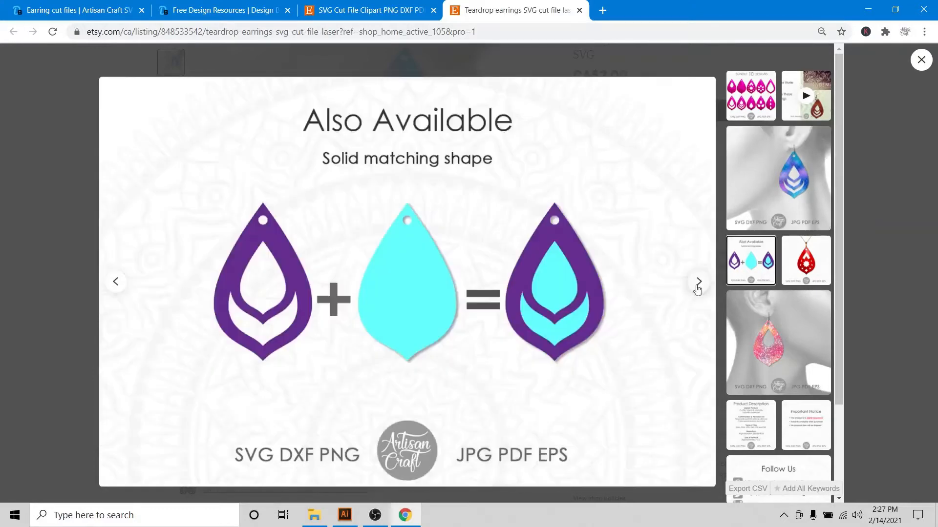
click(698, 290)
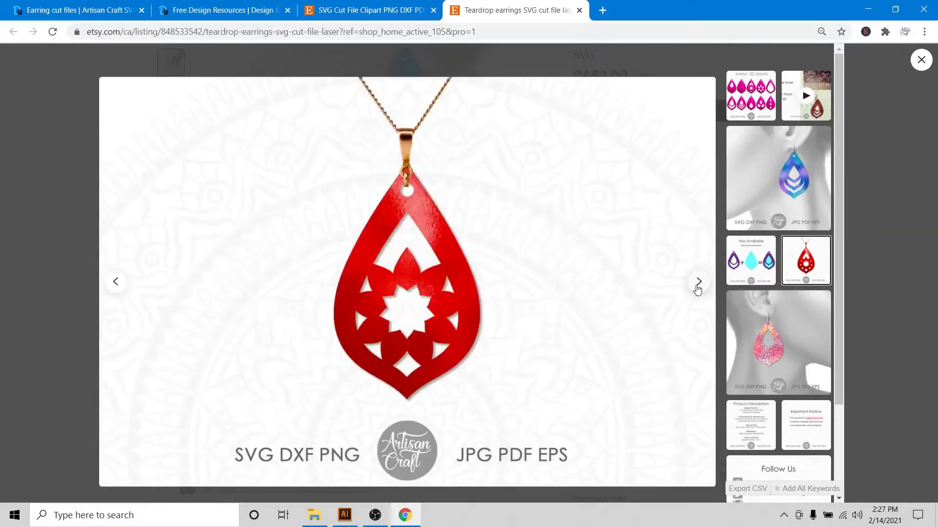
click(697, 289)
click(697, 289)
click(697, 289)
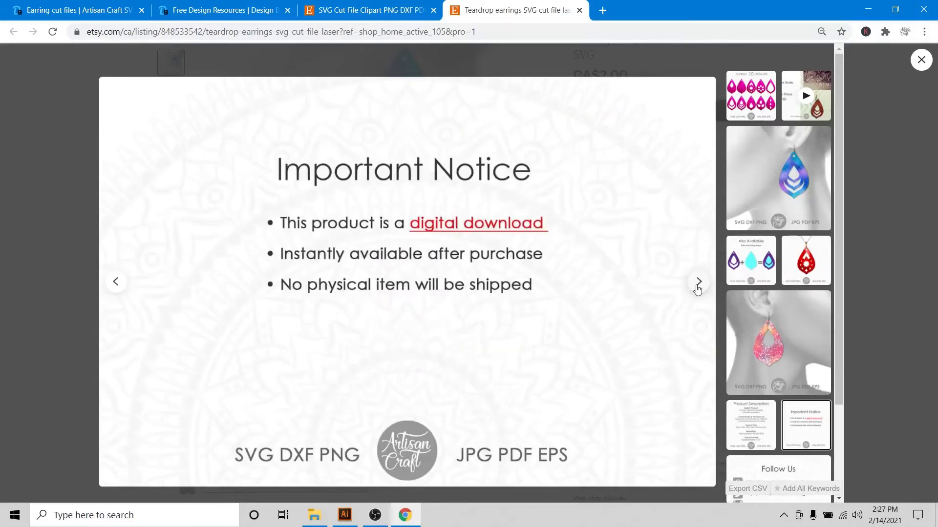
click(698, 289)
click(698, 289)
click(698, 289)
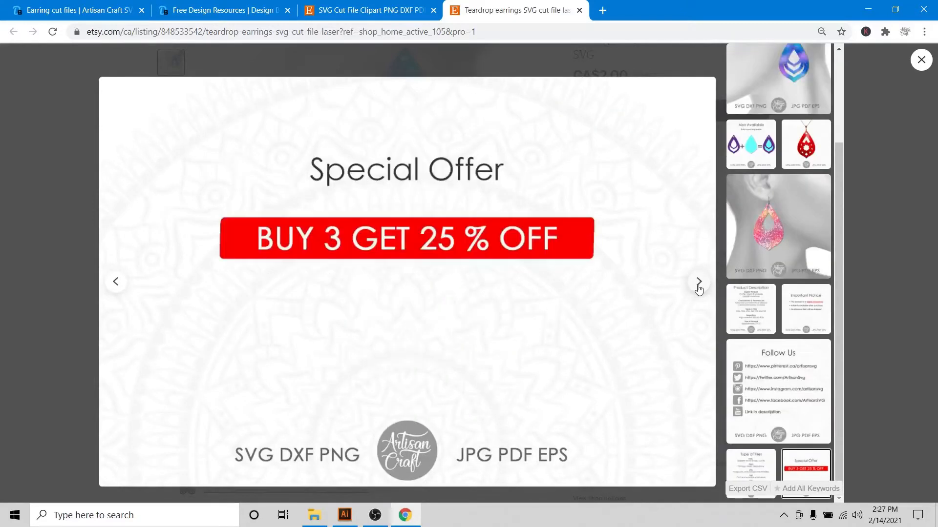
scroll(803, 128, up, 2)
click(814, 115)
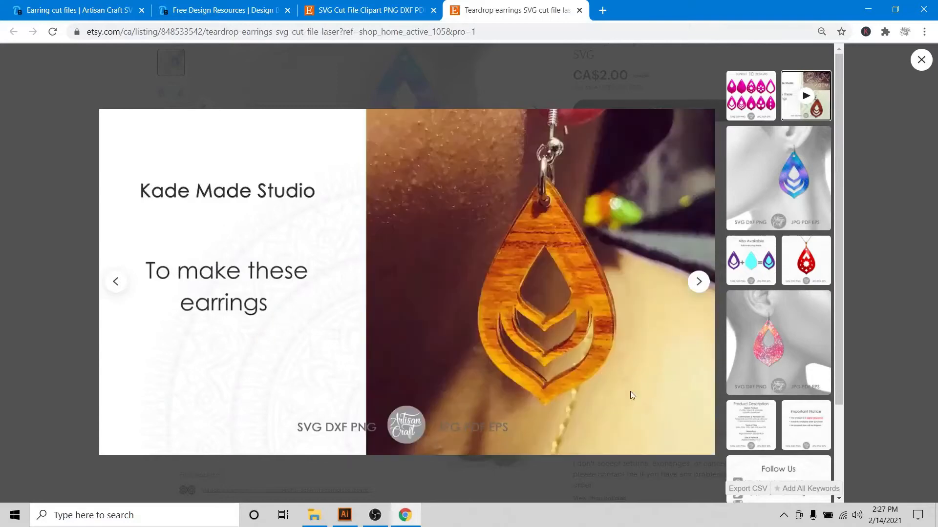
click(920, 60)
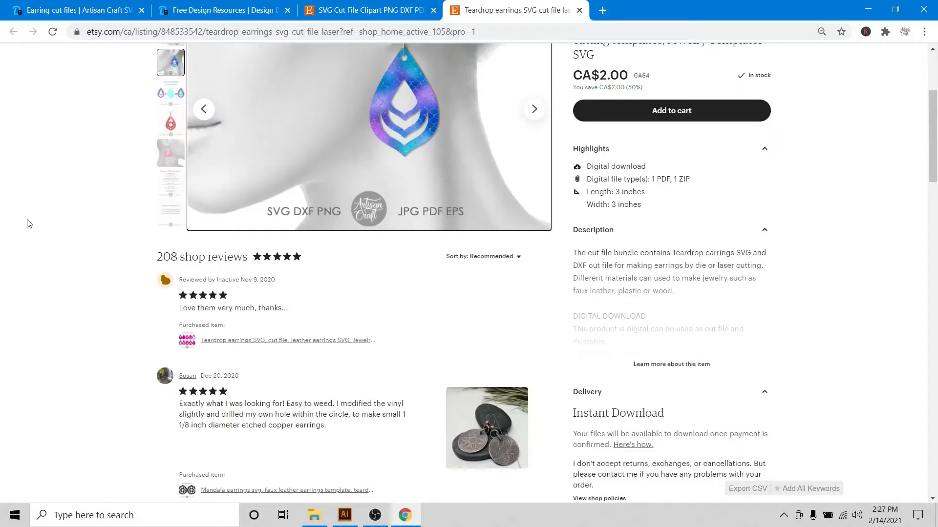
scroll(29, 224, up, 3)
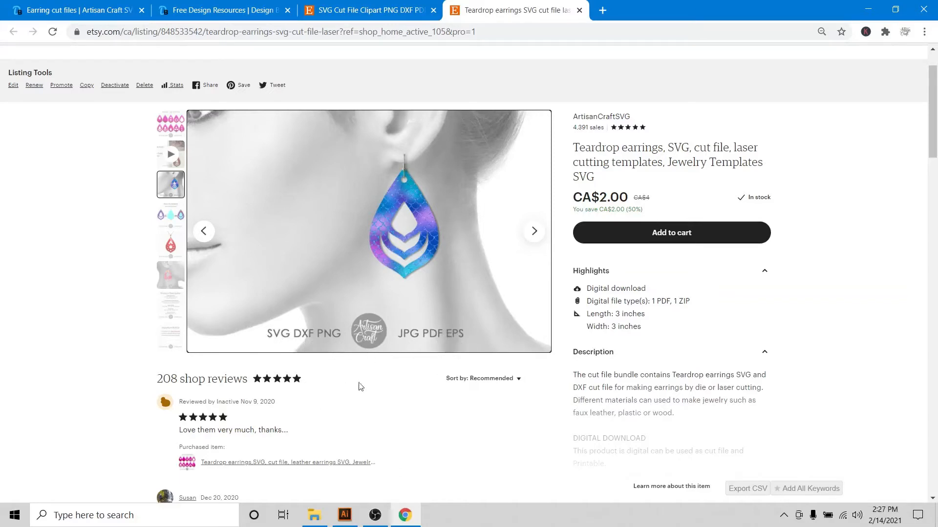
Return to Illustrator and move the red star earring from the pasteboard onto the artboard
click(347, 523)
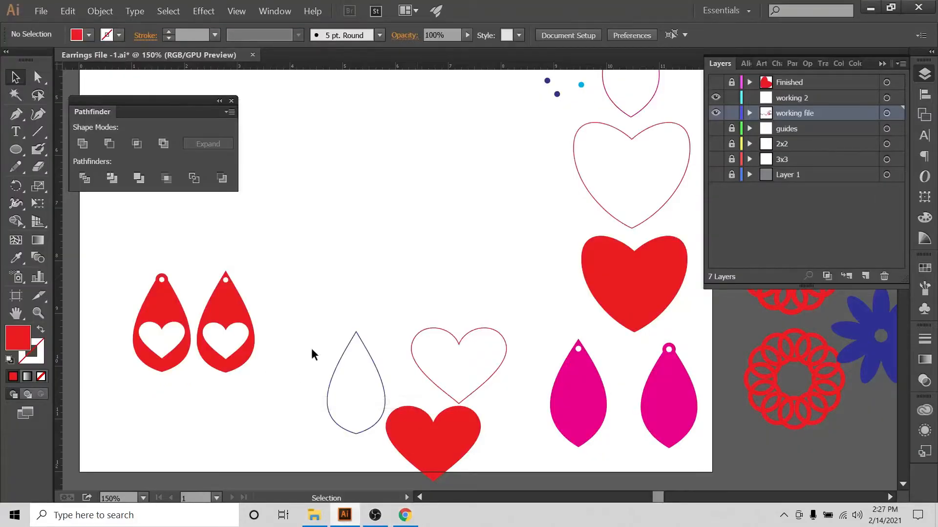
scroll(286, 374, up, 2)
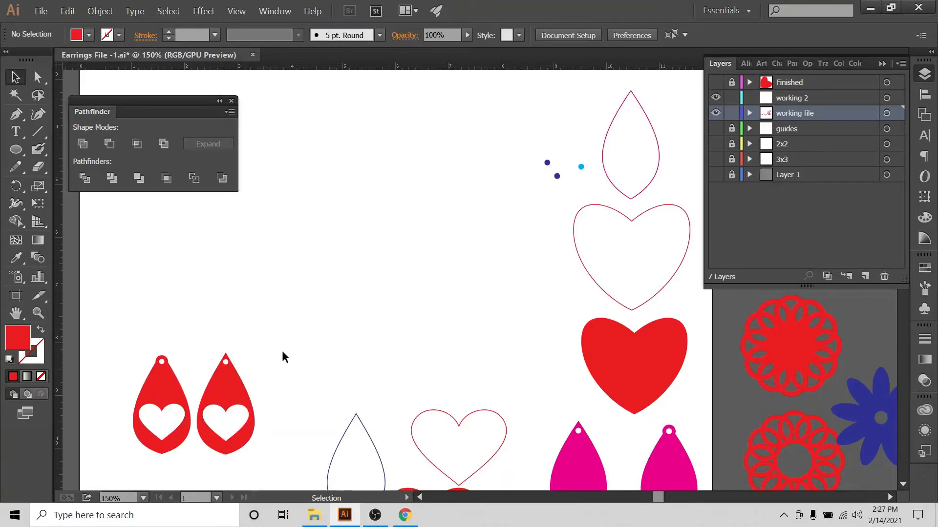
scroll(224, 334, down, 2)
click(419, 498)
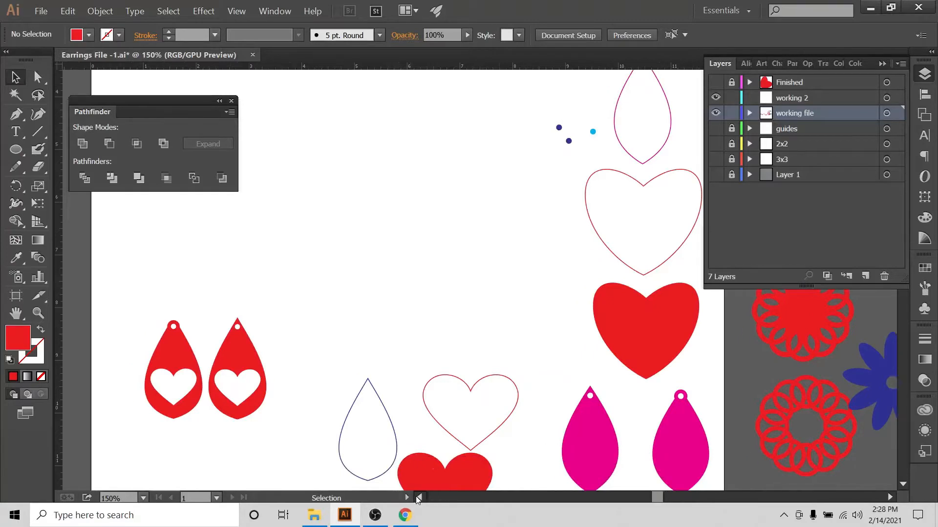
click(419, 498)
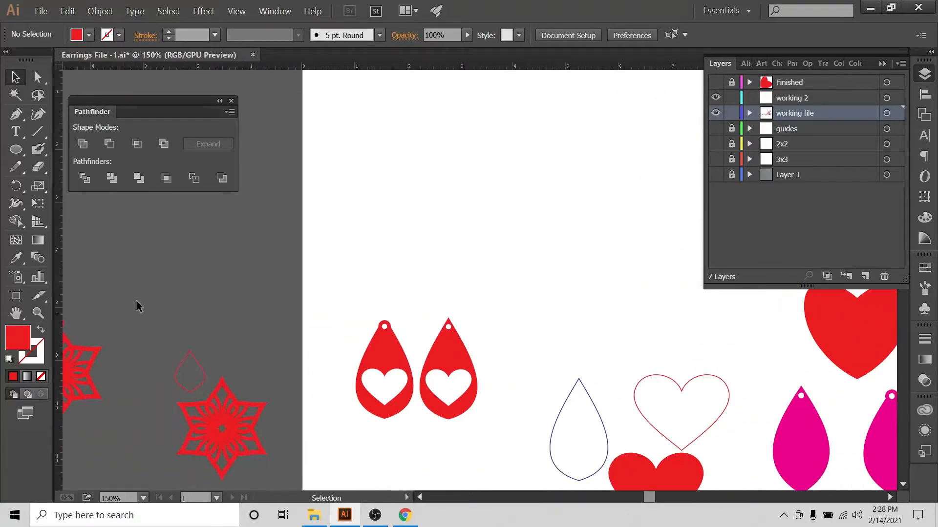
click(95, 363)
drag(93, 364, 603, 181)
click(887, 497)
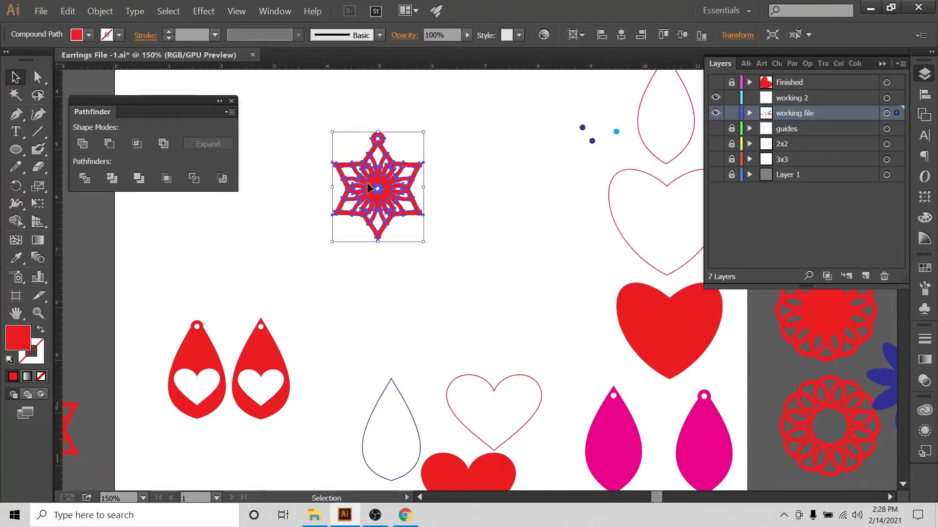
drag(377, 191, 406, 209)
click(549, 228)
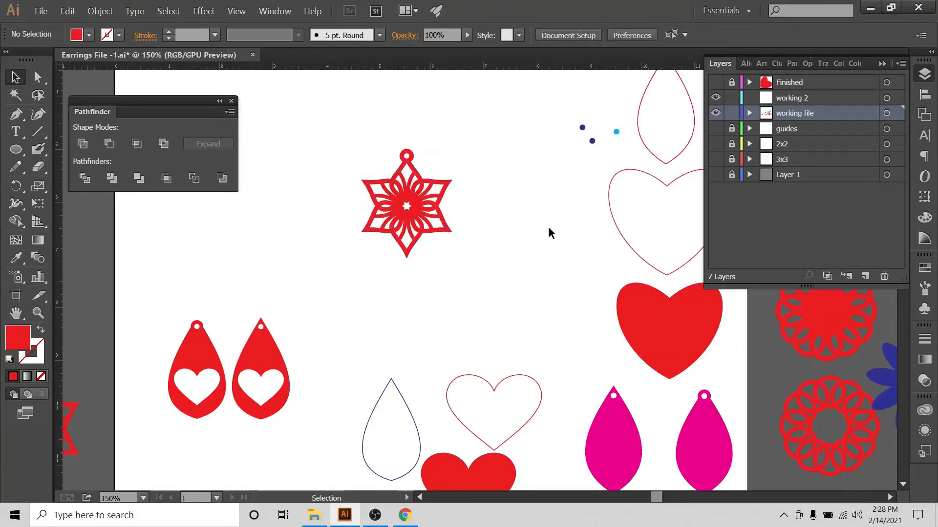
Cut the star earring out of the working file layer
key(ctrl+=)
scroll(548, 227, up, 3)
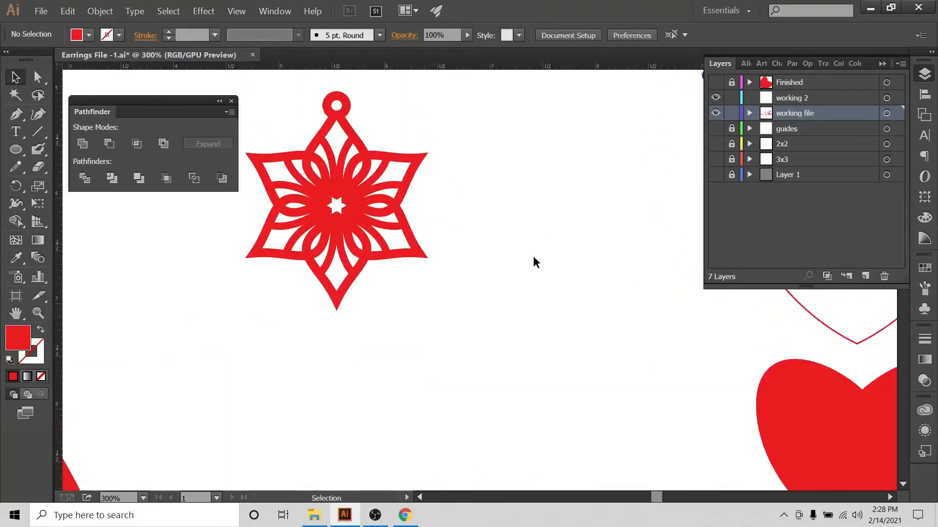
drag(269, 189, 451, 331)
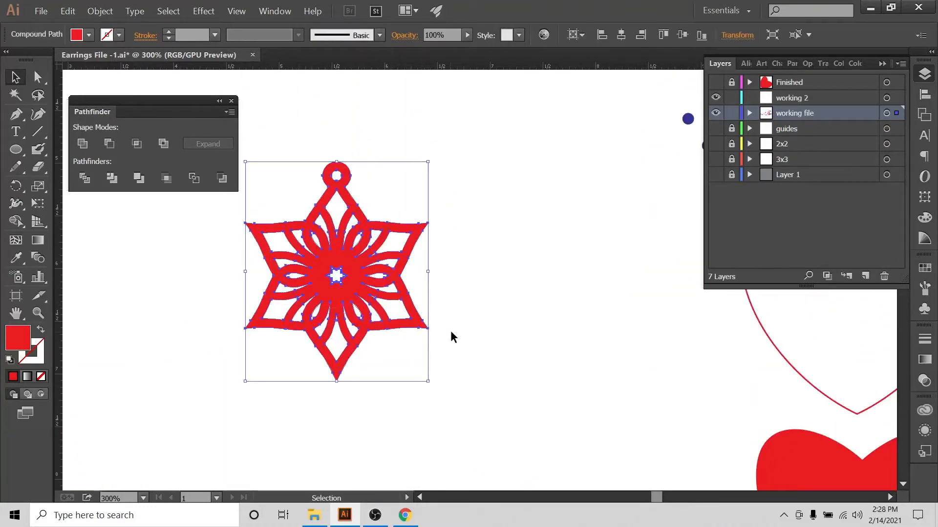
key(Delete)
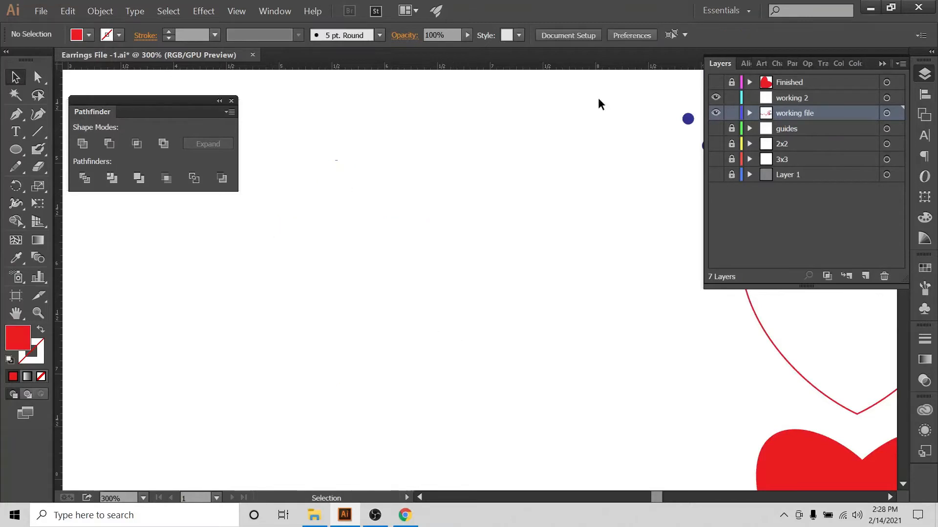
Hide the working file and working 2 layers and paste the star earring into a new top layer
click(716, 113)
click(816, 84)
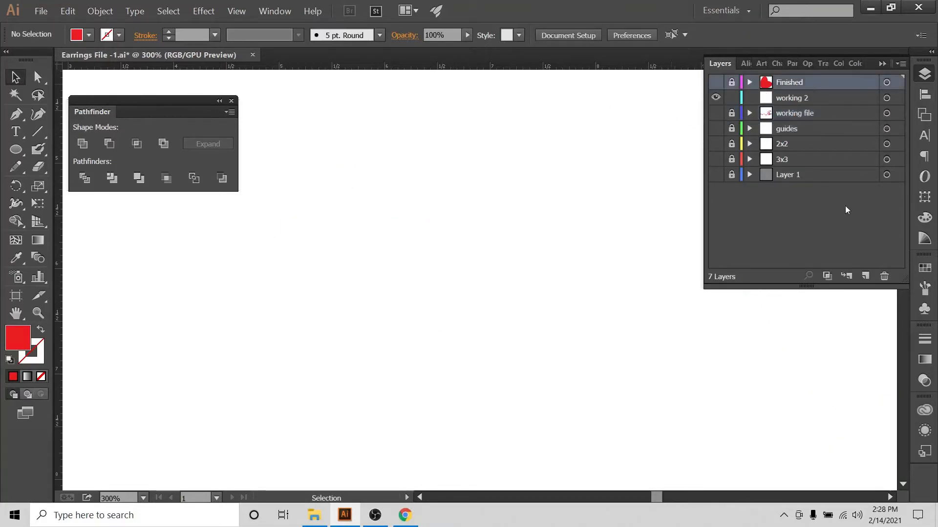
click(866, 276)
click(716, 114)
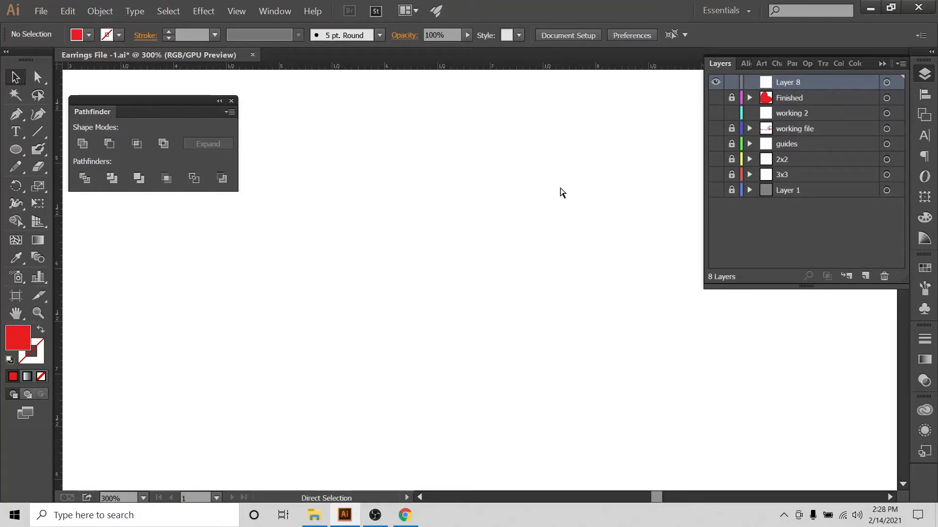
key(ctrl+v)
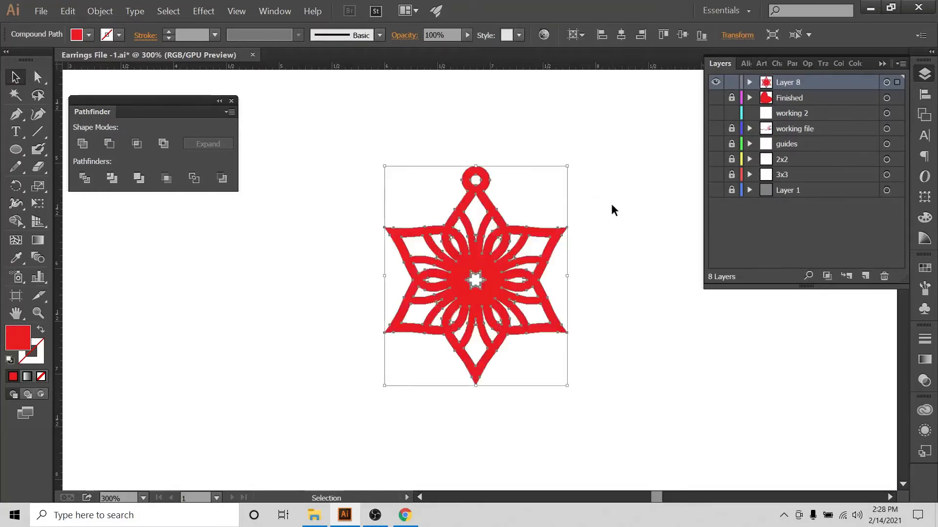
Inspect the star earring's cut-out details and the contents of its new layer
key(ctrl+plus)
key(ctrl+plus)
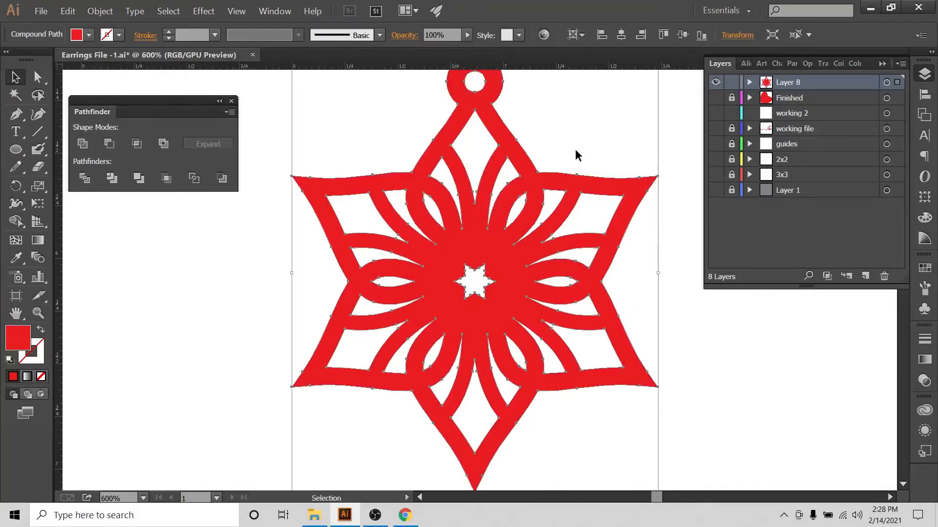
key(ctrl+minus)
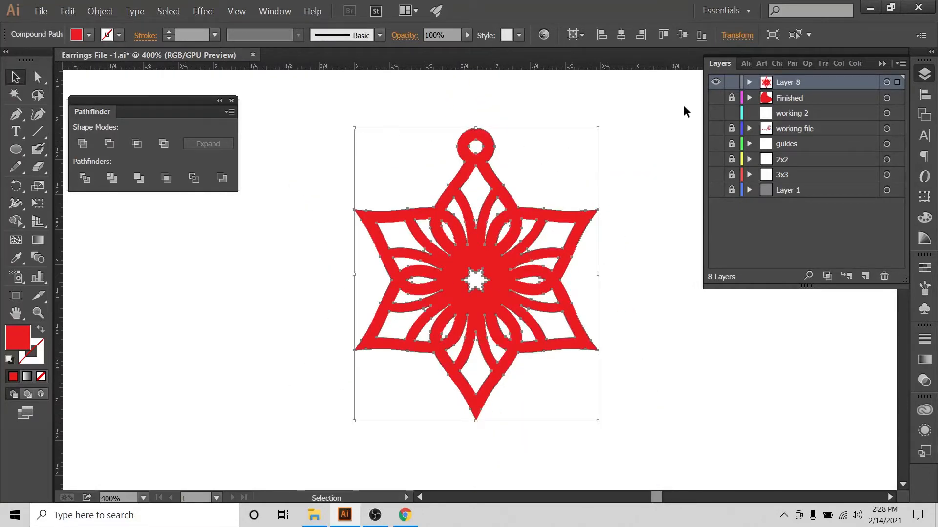
key(ctrl+minus)
key(ctrl+minus)
key(ctrl+minus)
key(ctrl+minus)
key(ctrl+minus)
key(ctrl+minus)
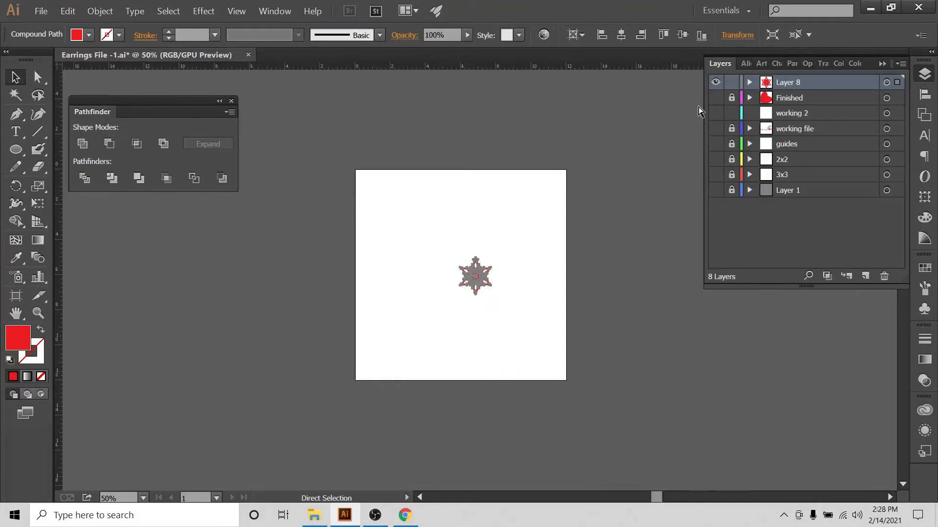
key(ctrl+plus)
key(ctrl+plus)
key(ctrl+plus)
key(ctrl+plus)
key(ctrl+plus)
key(ctrl+plus)
key(ctrl+plus)
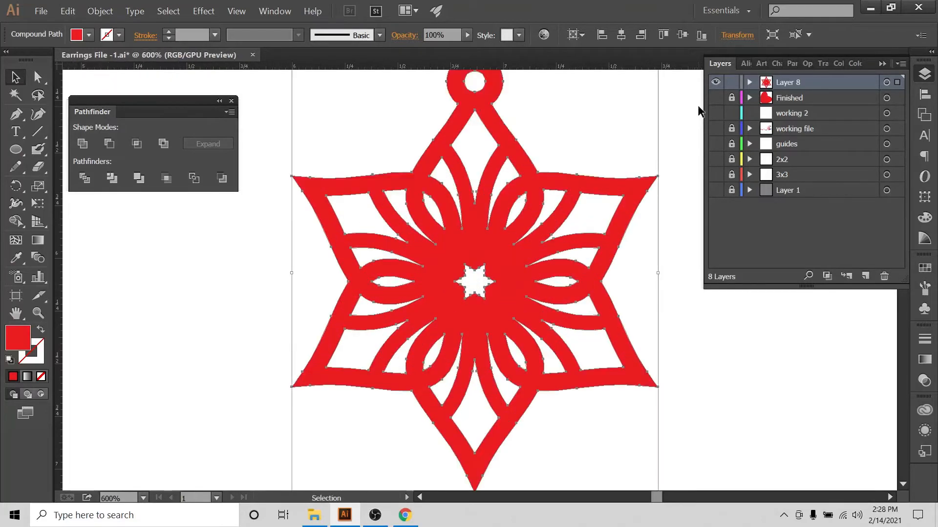
key(ctrl+minus)
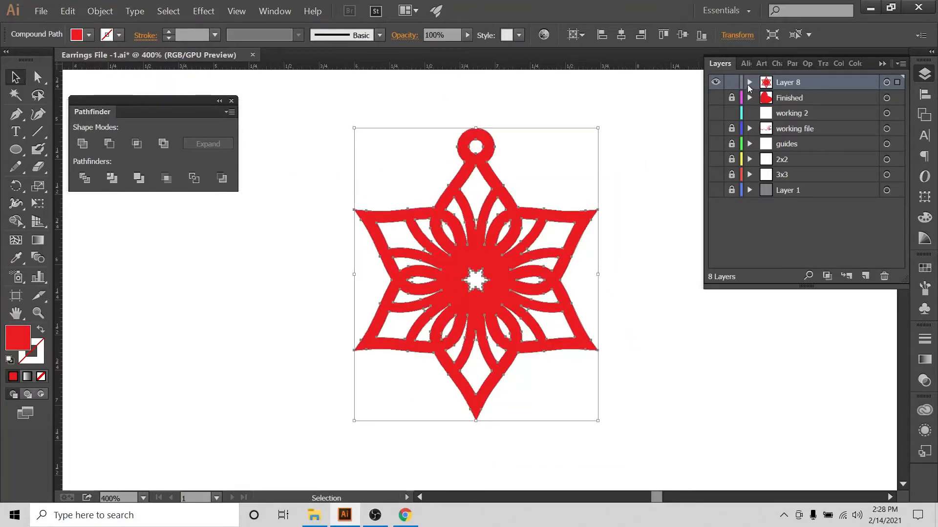
click(749, 82)
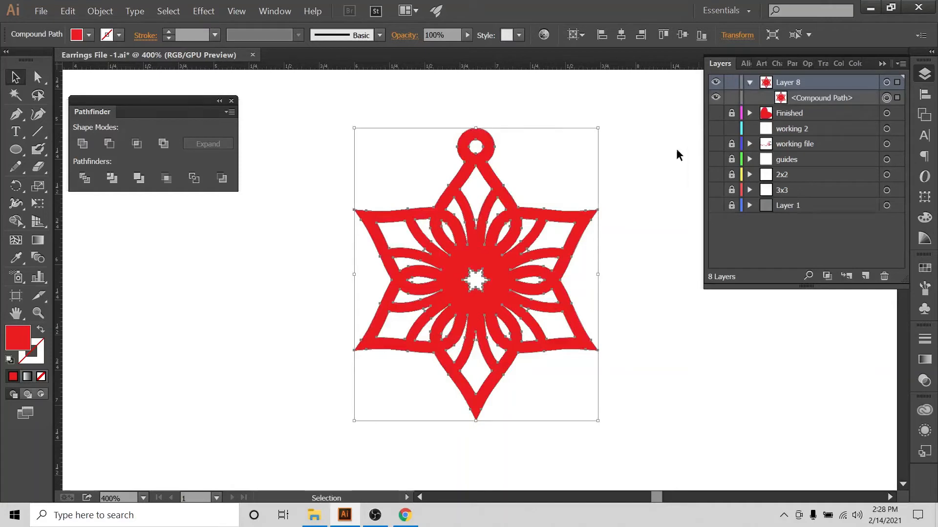
click(652, 155)
drag(361, 143, 560, 364)
click(416, 121)
drag(371, 143, 581, 371)
click(646, 197)
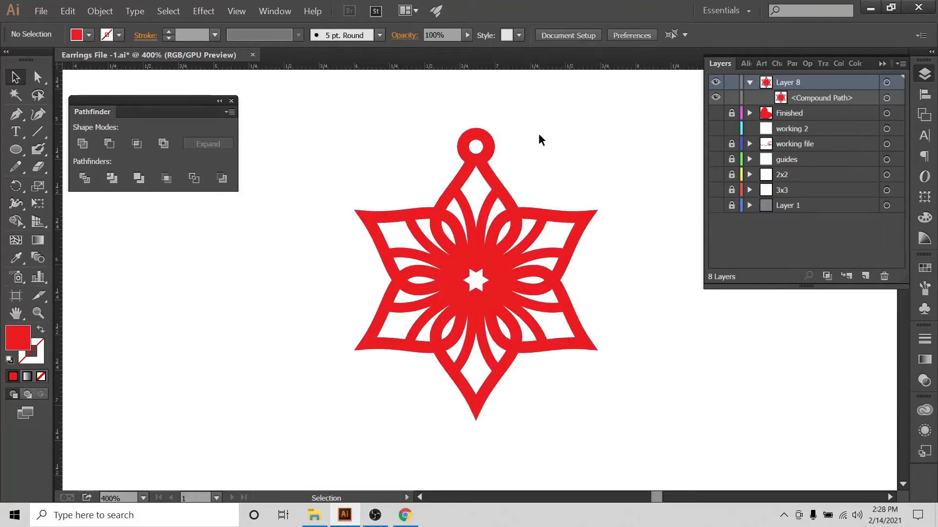
click(16, 150)
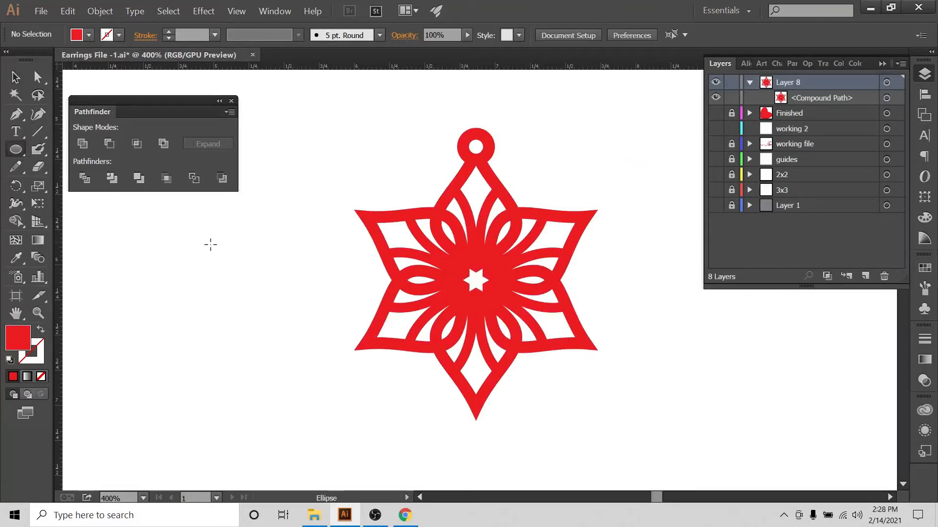
drag(215, 251, 237, 272)
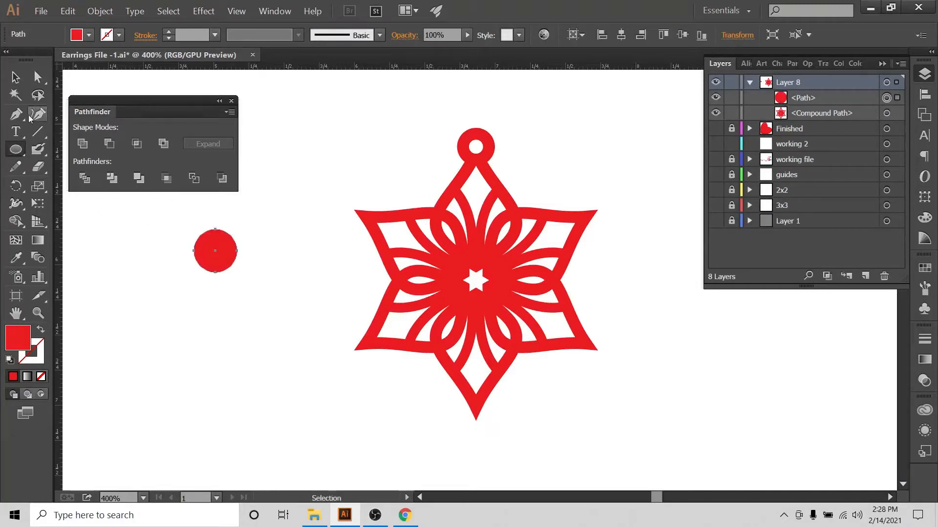
key(v)
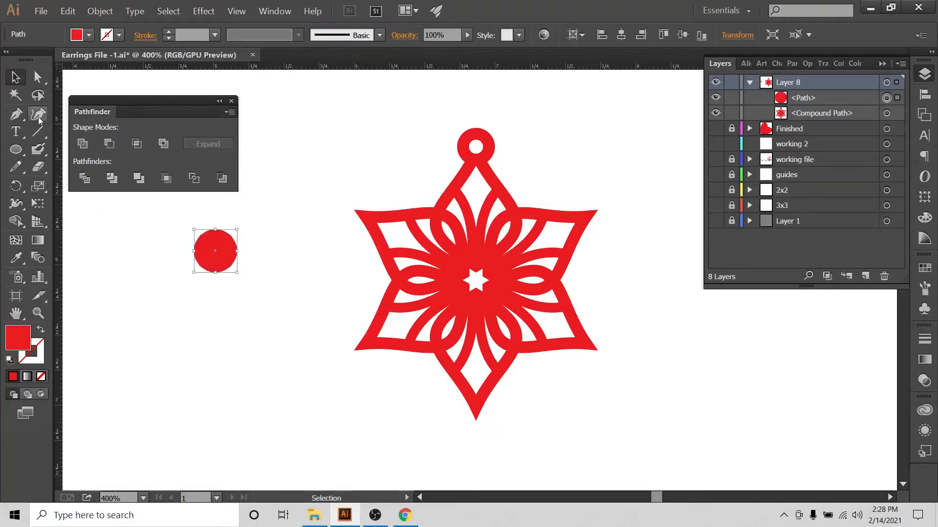
click(16, 166)
drag(294, 177, 390, 139)
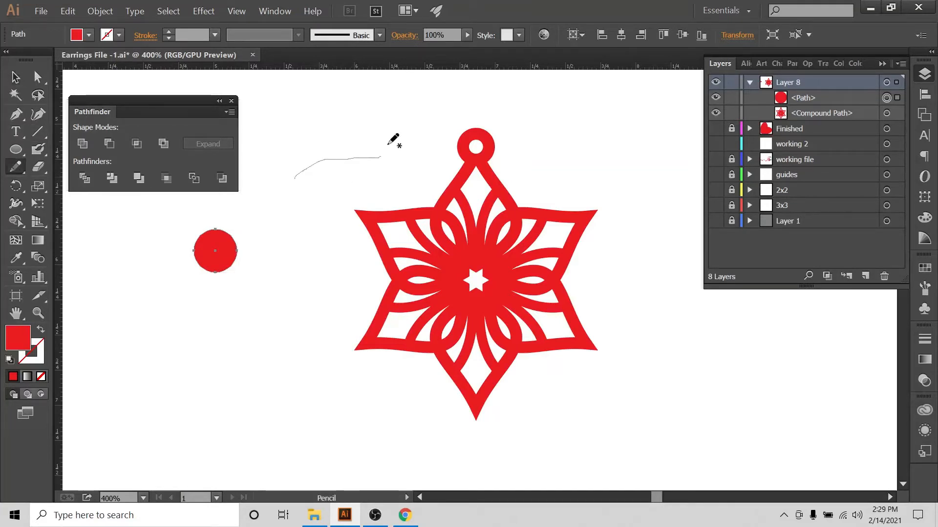
click(24, 78)
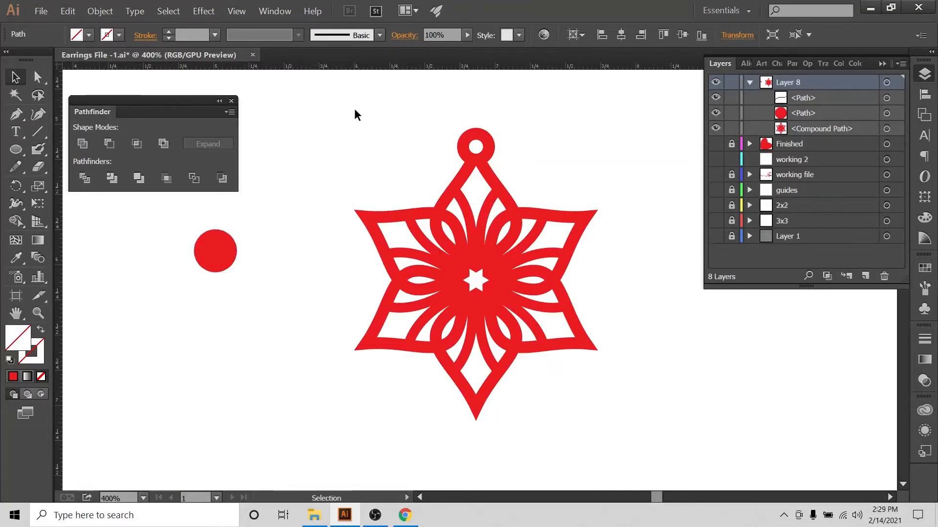
drag(325, 95, 351, 179)
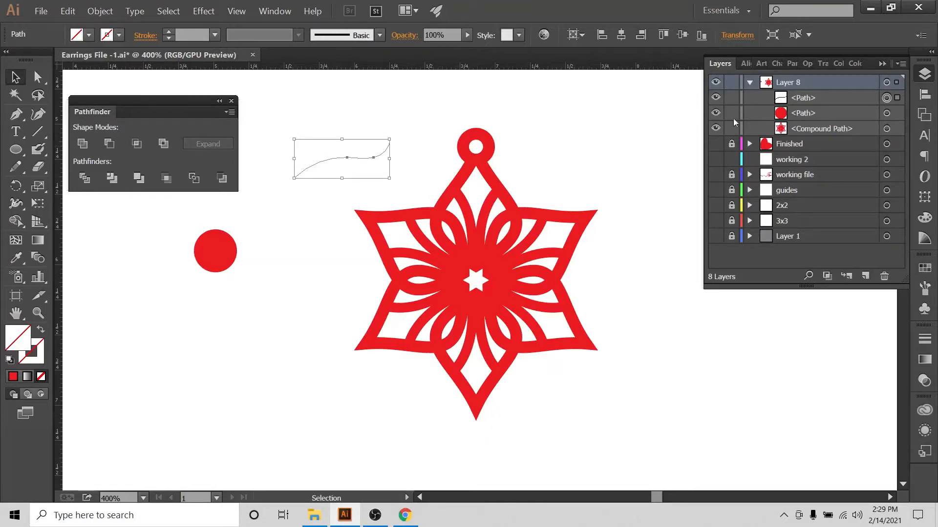
click(486, 141)
drag(286, 109, 322, 182)
key(Delete)
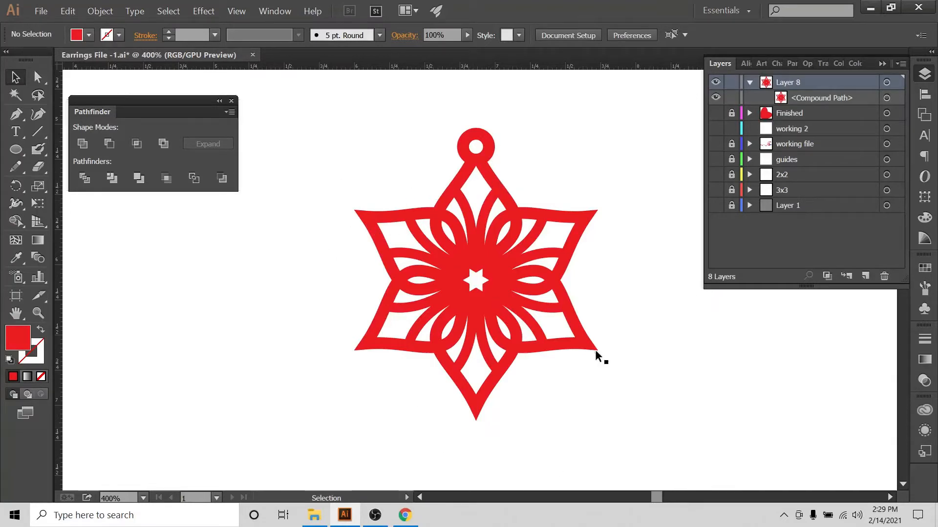
Try to expand the star earring and make it a compound path
drag(330, 120, 627, 435)
click(109, 14)
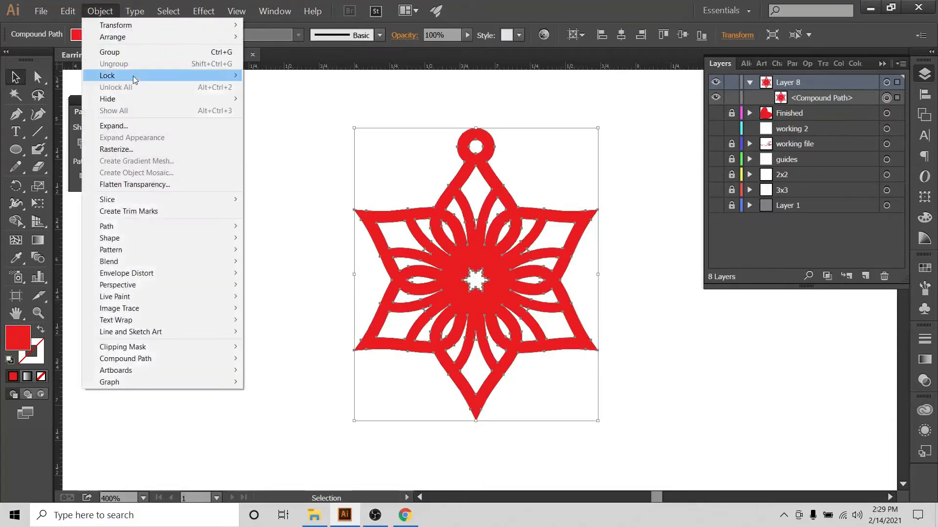
click(116, 126)
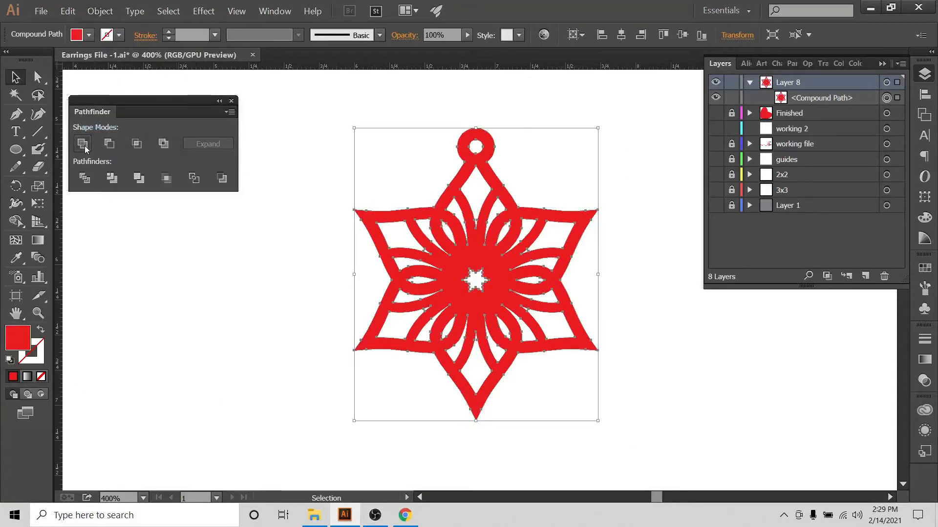
click(110, 8)
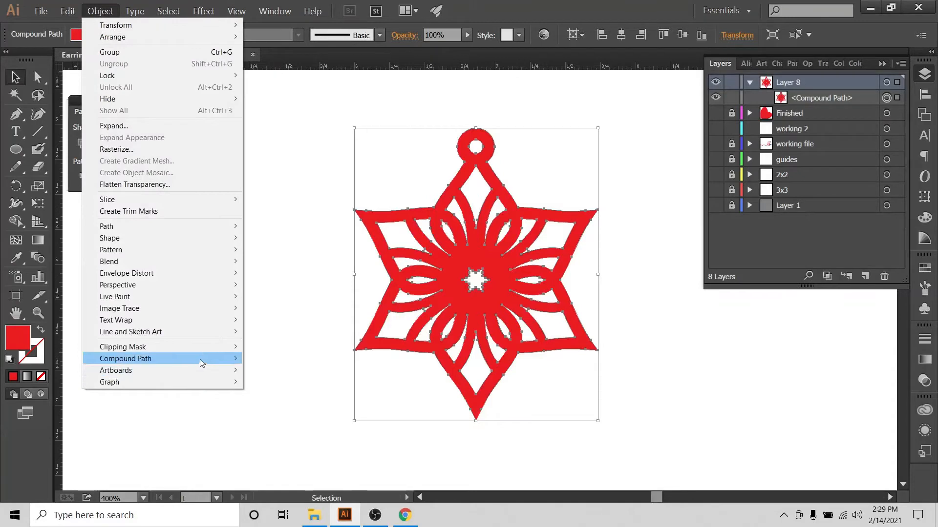
mouse_move(201, 358)
click(250, 357)
click(537, 152)
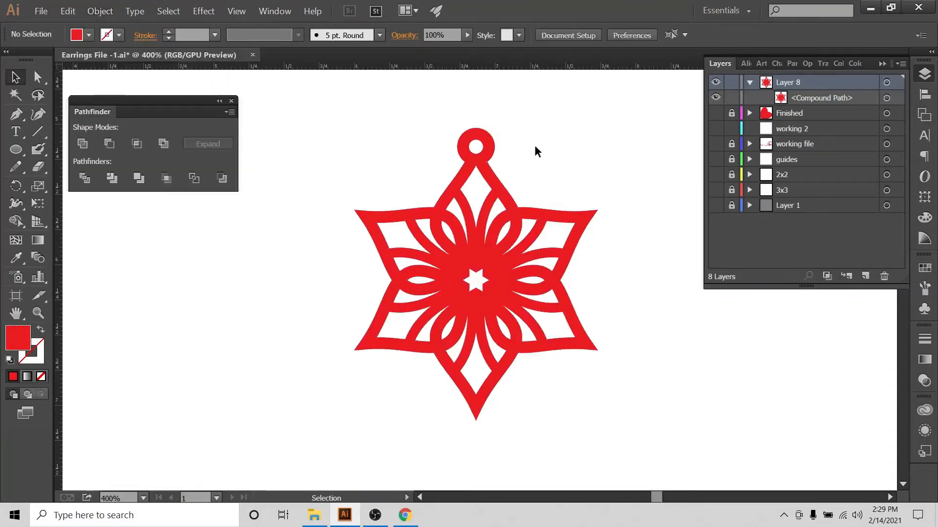
mouse_move(485, 162)
mouse_down()
mouse_move(459, 162)
mouse_move(468, 162)
mouse_up()
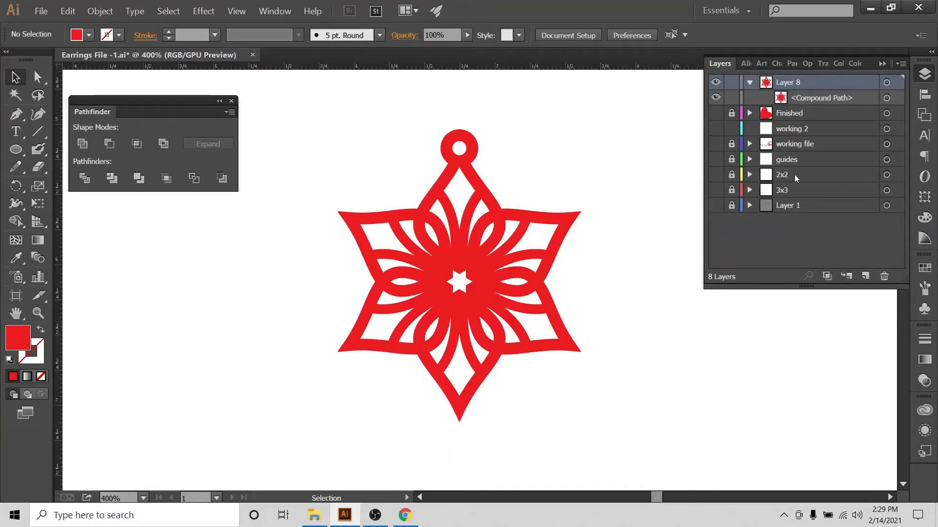
click(36, 10)
click(38, 26)
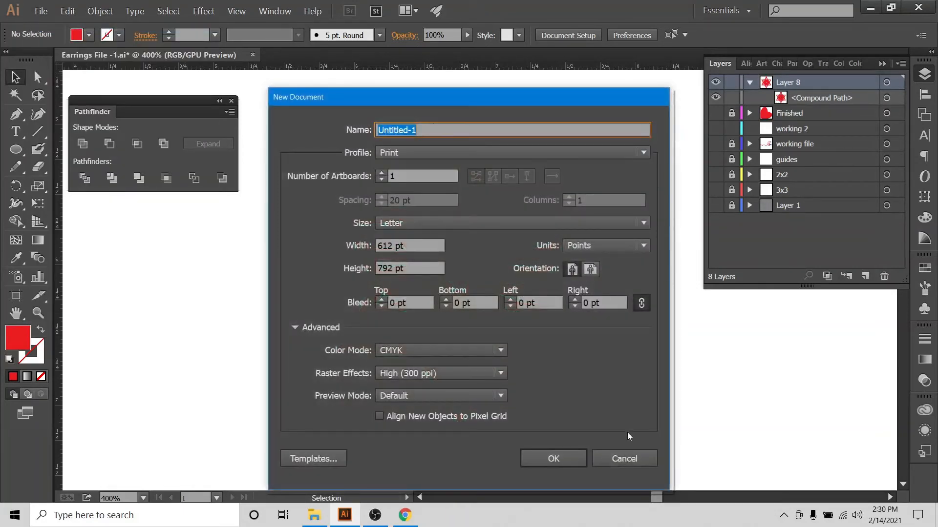
click(623, 457)
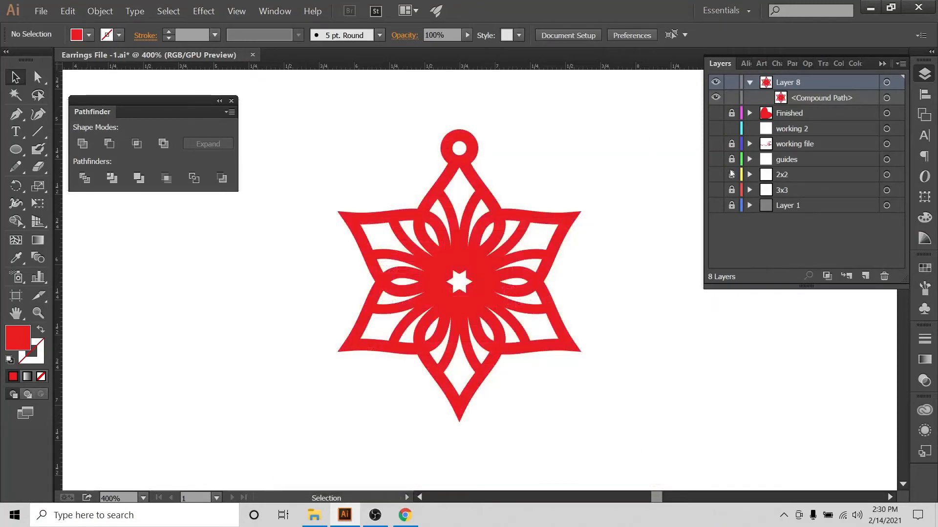
Show the 2x2 guide layer and centre the star earring horizontally and vertically on the artboard
click(716, 175)
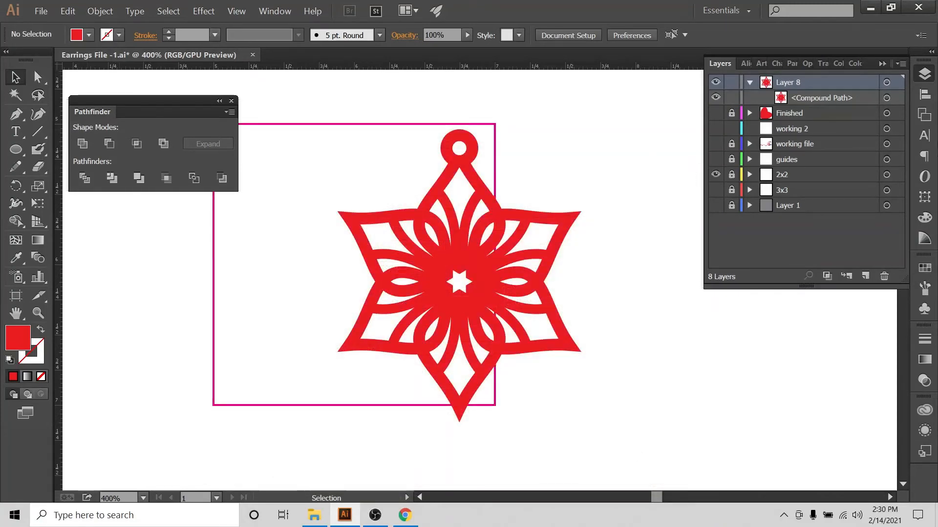
click(925, 94)
click(890, 174)
click(820, 107)
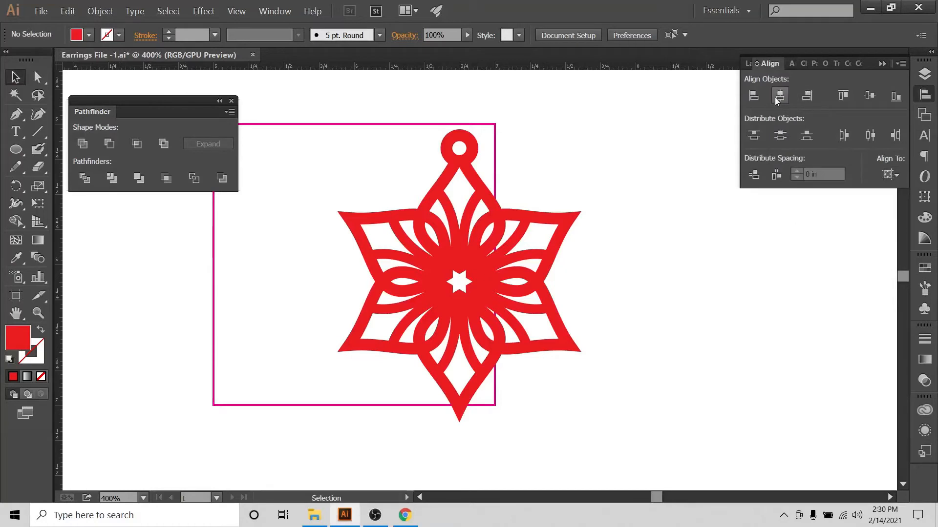
click(890, 175)
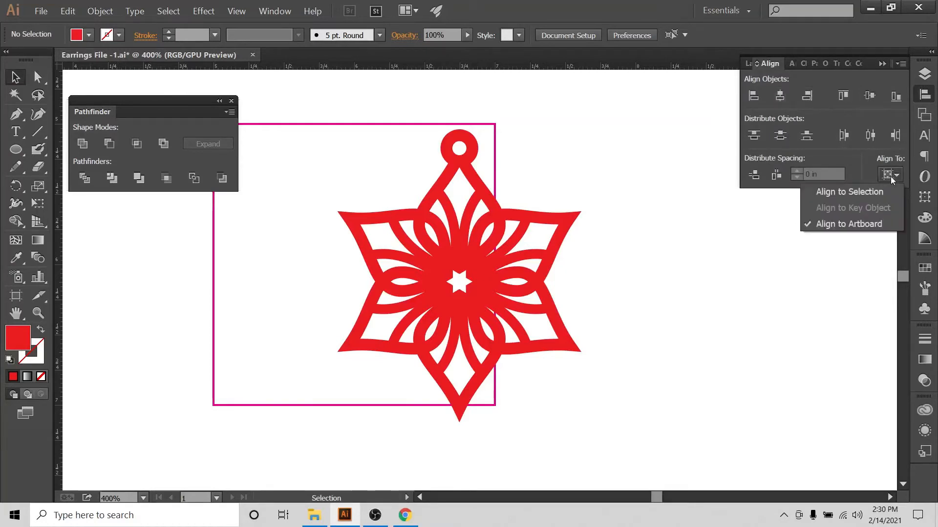
click(486, 193)
click(780, 97)
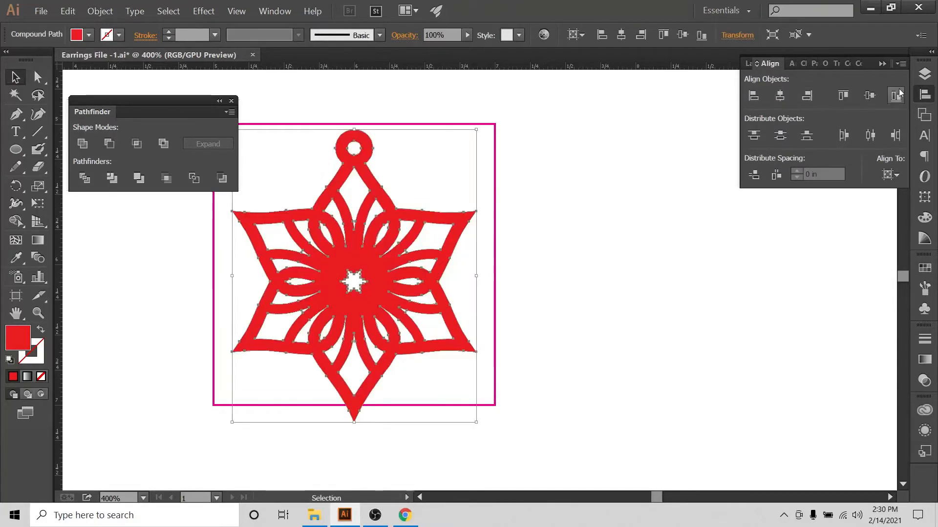
click(869, 96)
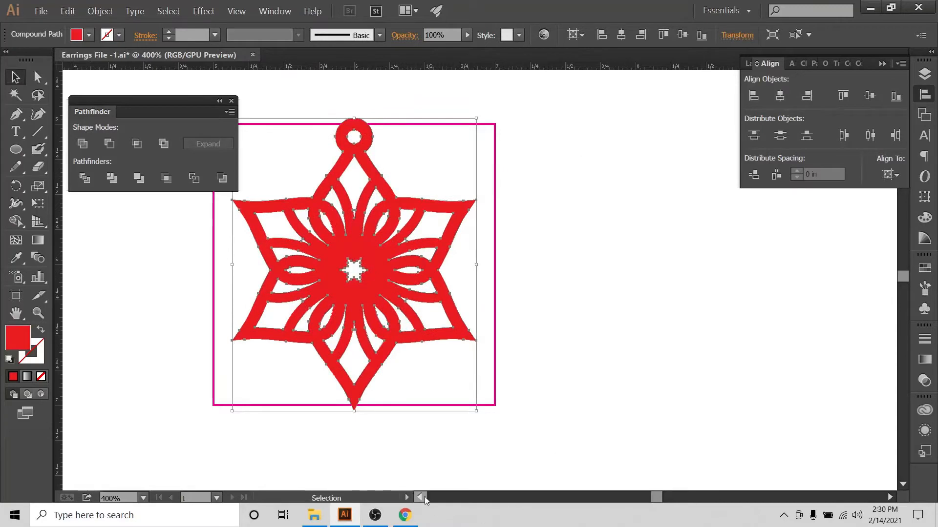
scroll(494, 144, left, 5)
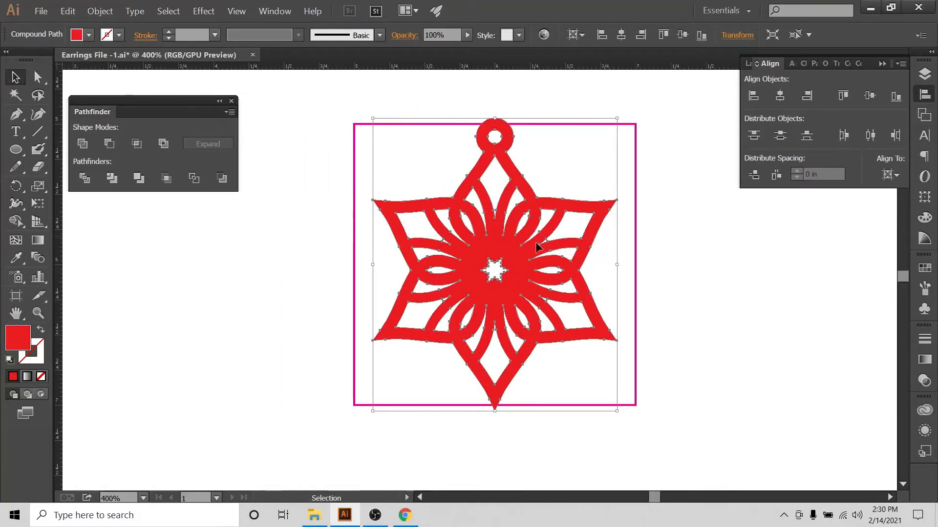
click(664, 298)
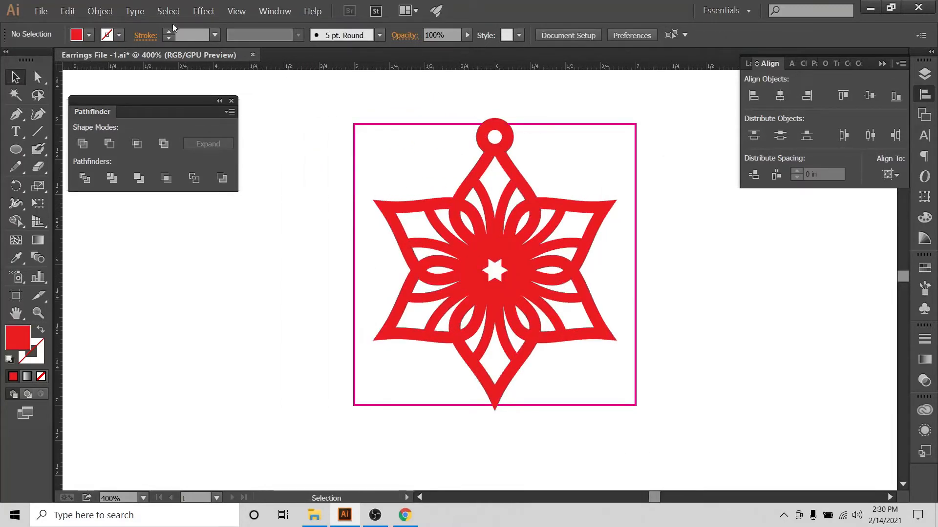
Create a new document 2.5 in wide and 2.5 in high, in inches, with RGB colour mode
click(41, 14)
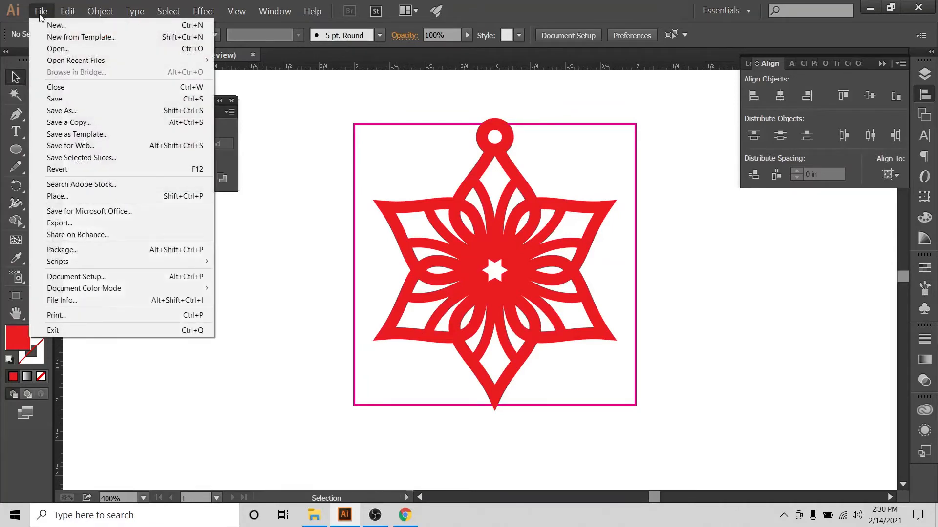
click(56, 25)
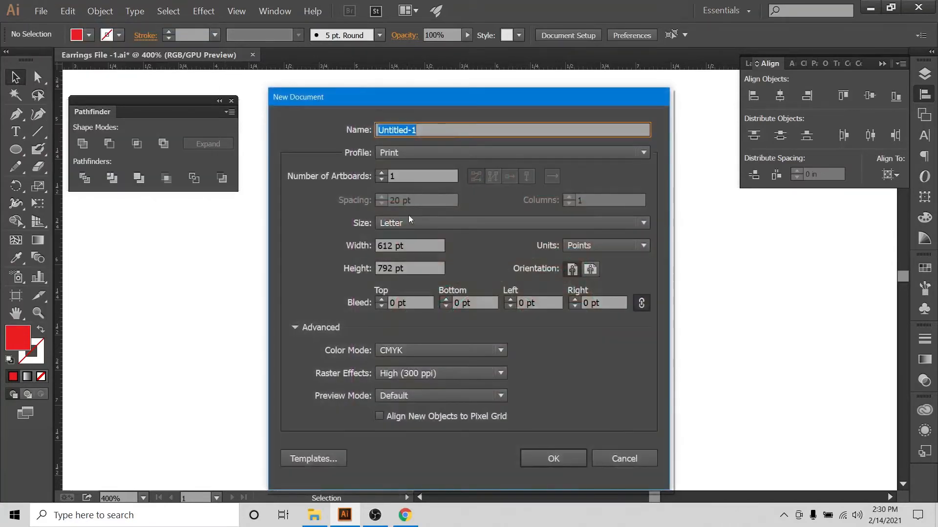
click(640, 245)
click(606, 297)
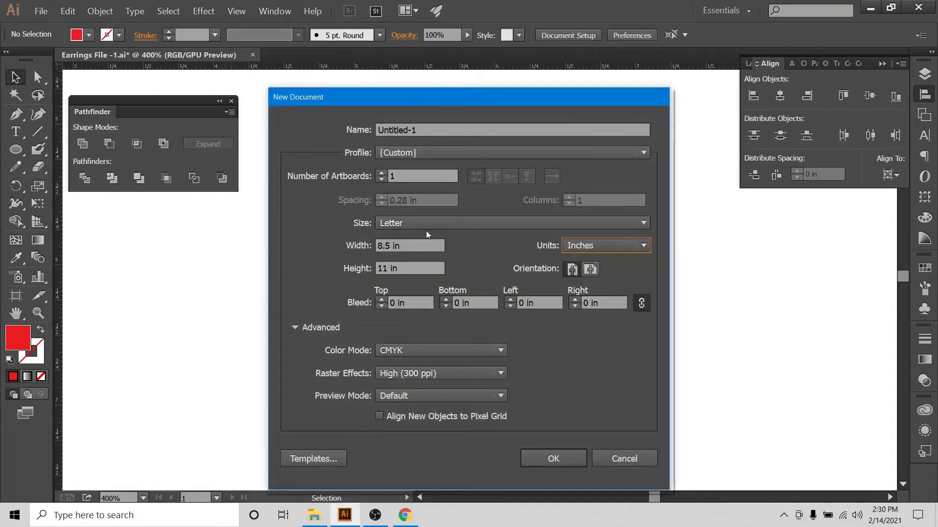
click(410, 245)
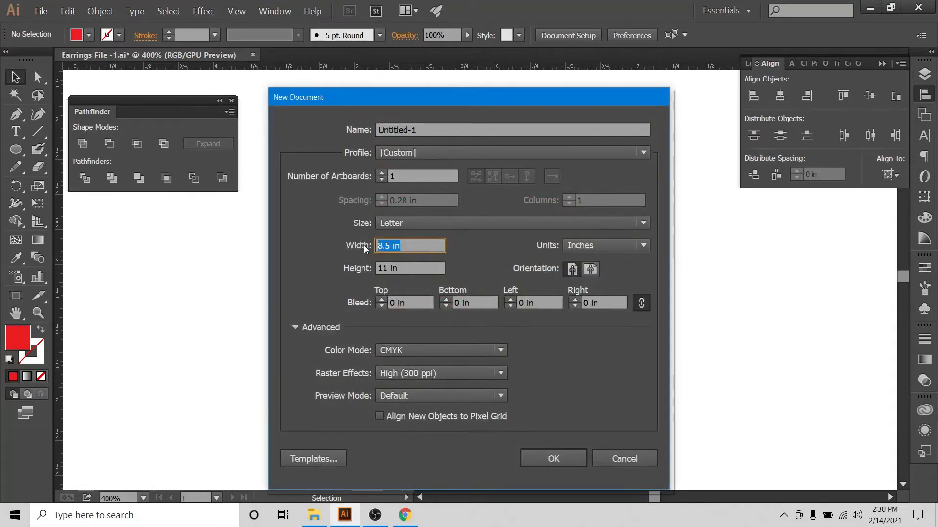
text(2.5)
key(Tab)
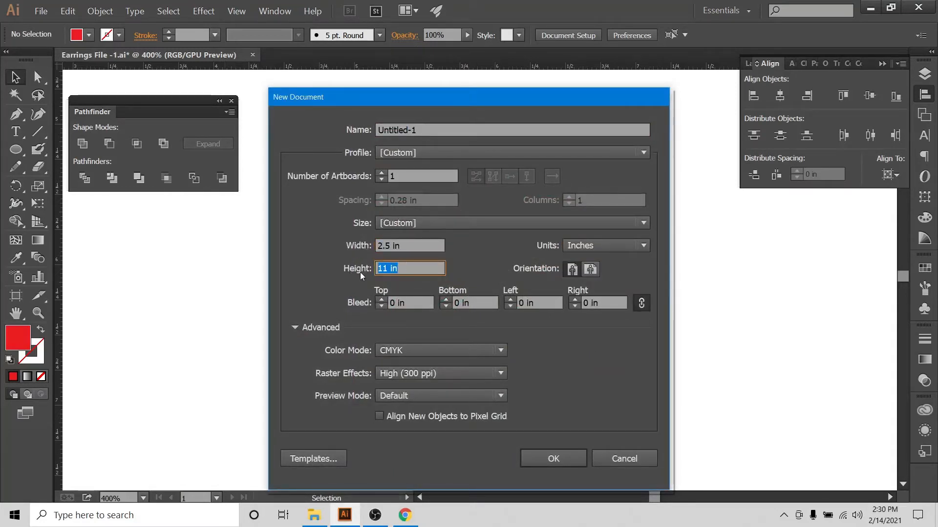
text(2.5)
click(499, 350)
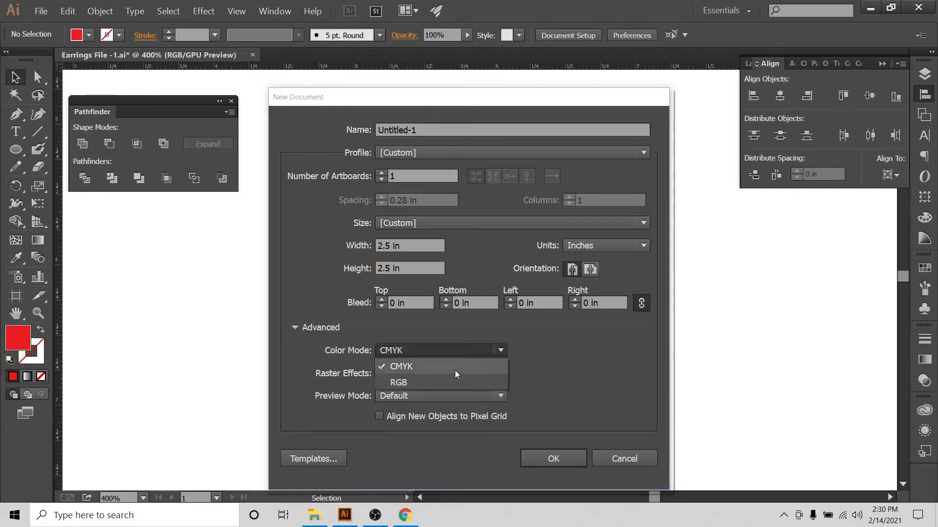
click(440, 383)
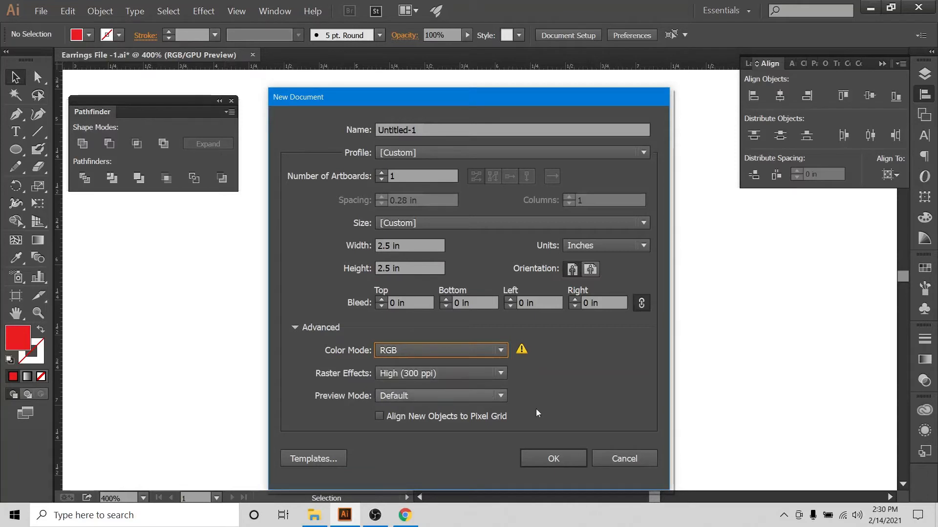
click(547, 464)
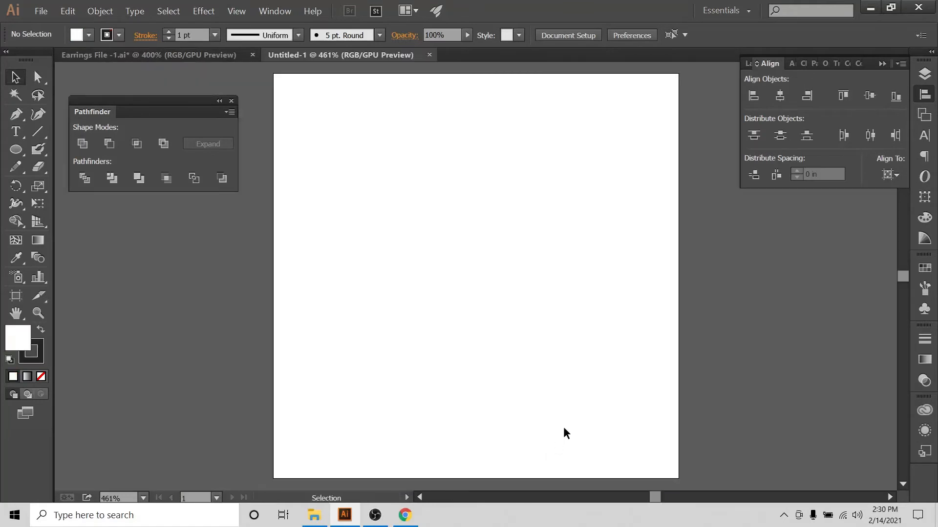
Copy the star earring from the earrings file and paste it into the new document
key(ctrl+r)
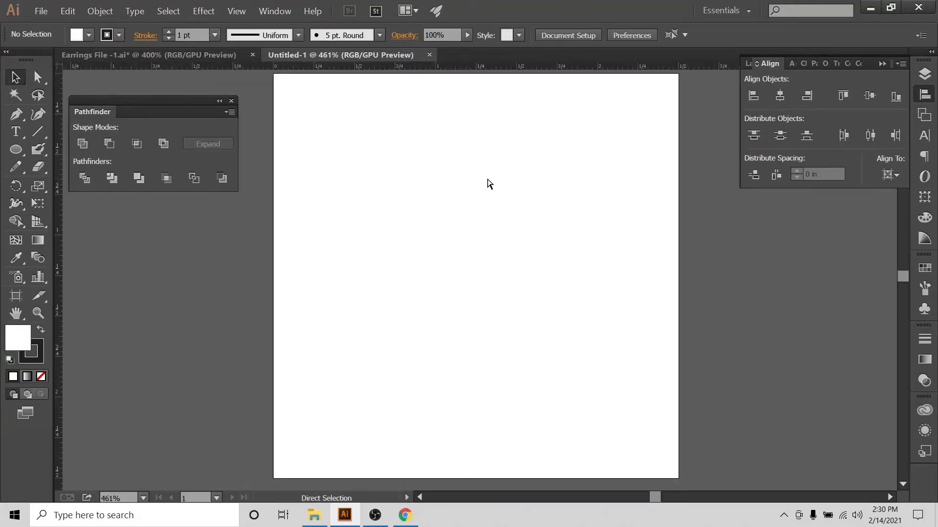
key(ctrl+minus)
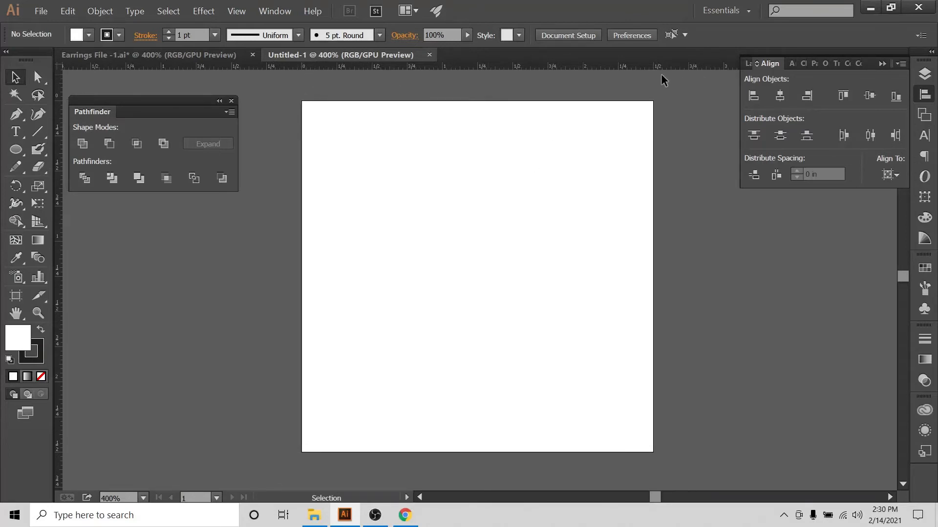
click(924, 74)
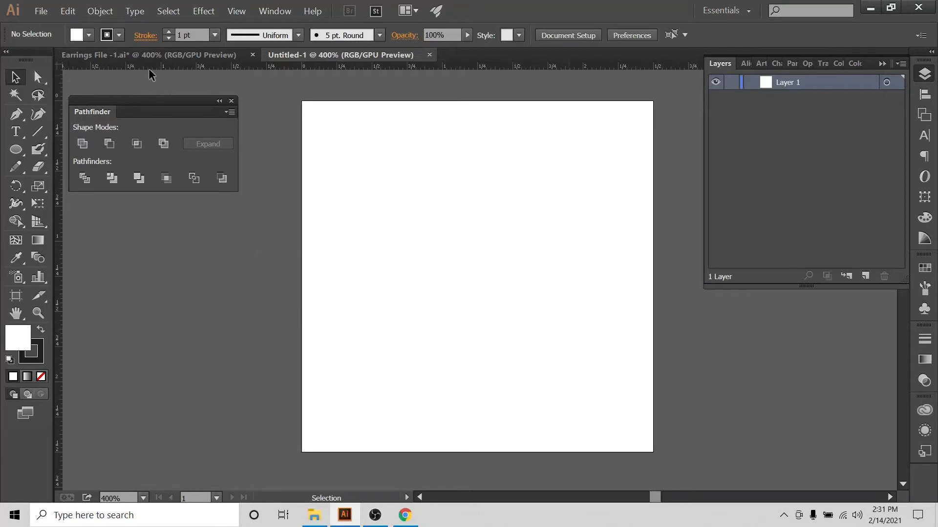
click(121, 55)
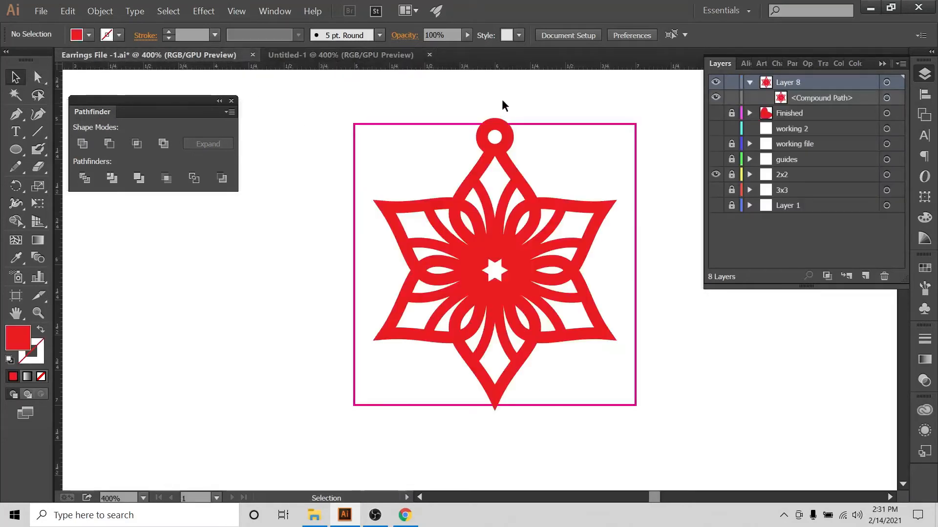
drag(523, 105, 494, 123)
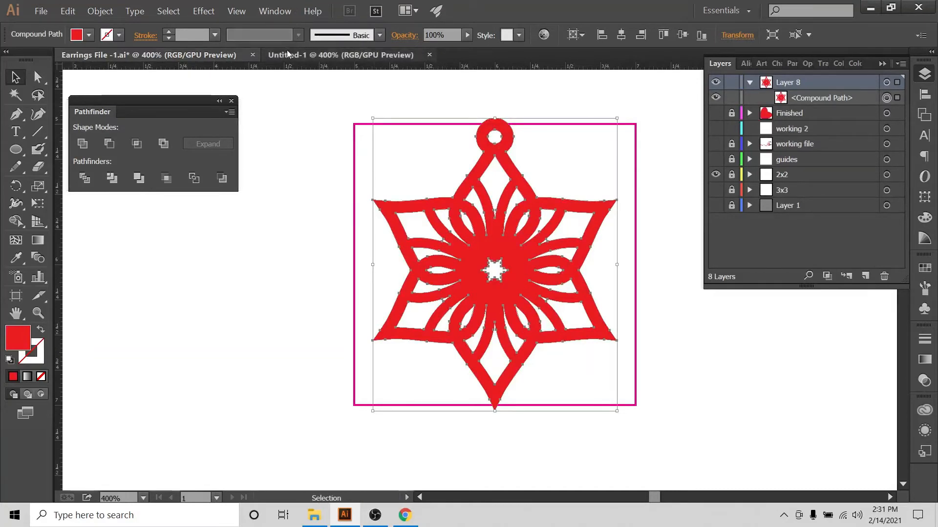
click(313, 55)
key(ctrl+v)
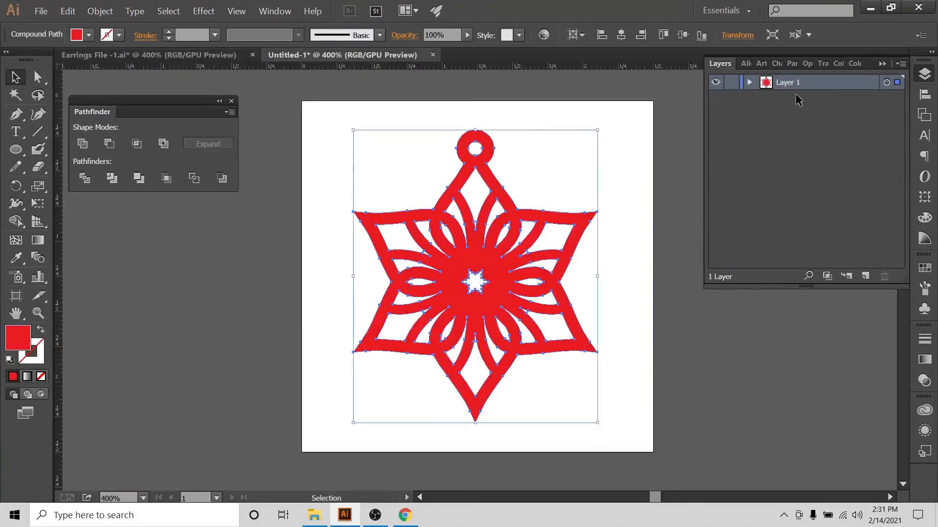
Set the star earring to align to the artboard and centre it horizontally on the new artboard
click(745, 84)
click(749, 83)
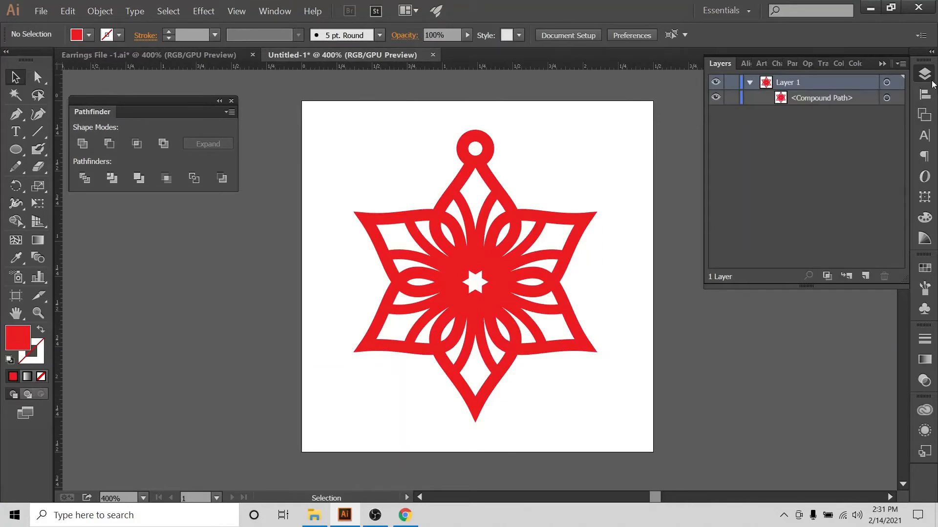
drag(541, 90, 390, 215)
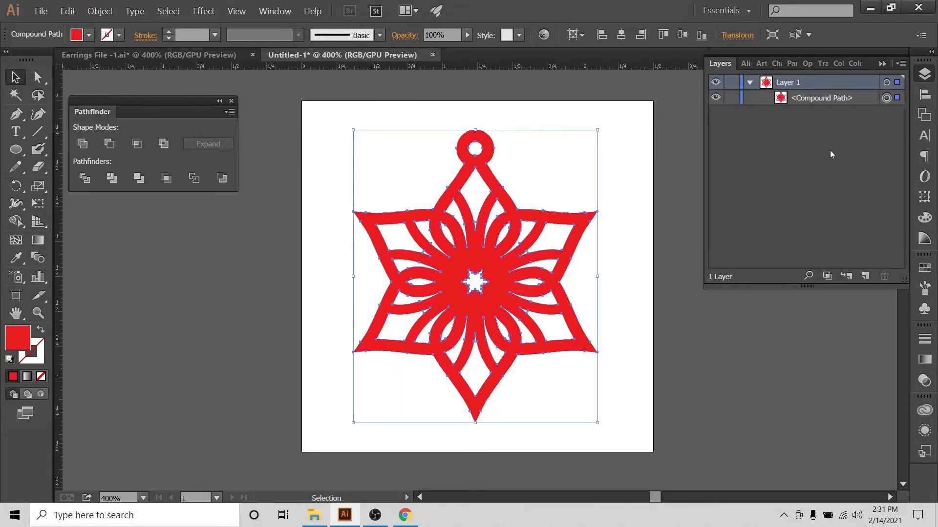
click(924, 93)
click(890, 175)
click(780, 95)
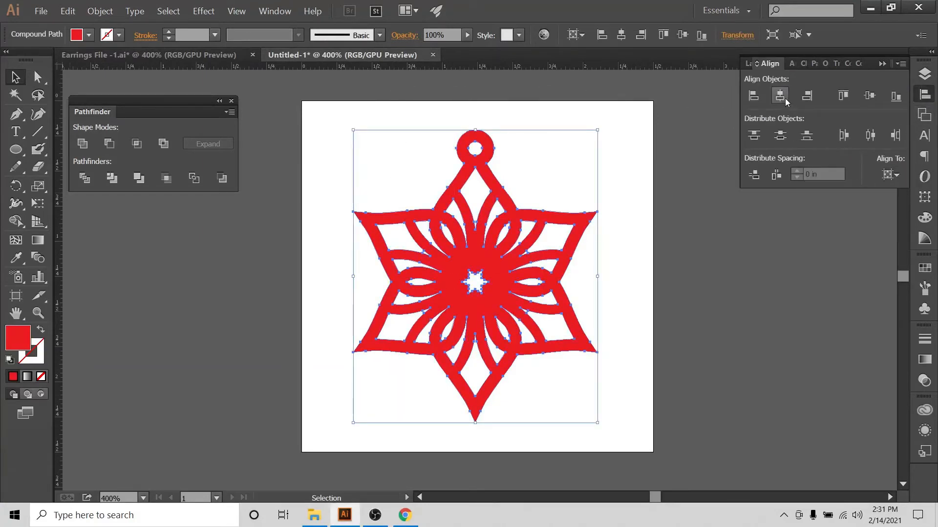
click(780, 96)
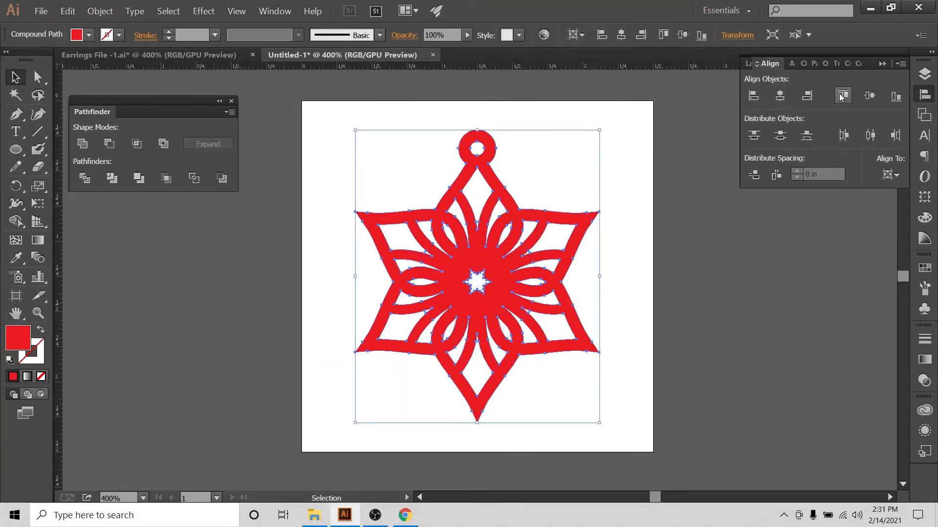
click(890, 174)
click(783, 97)
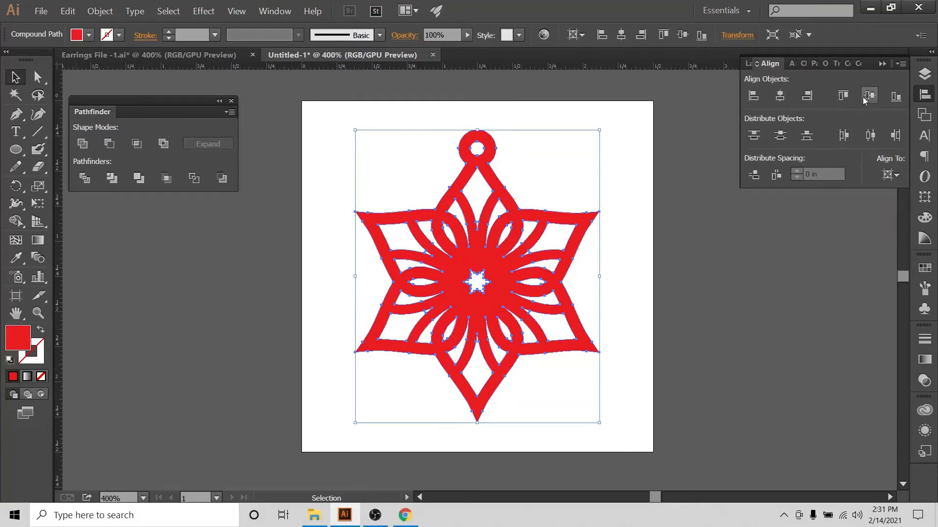
click(693, 119)
click(924, 74)
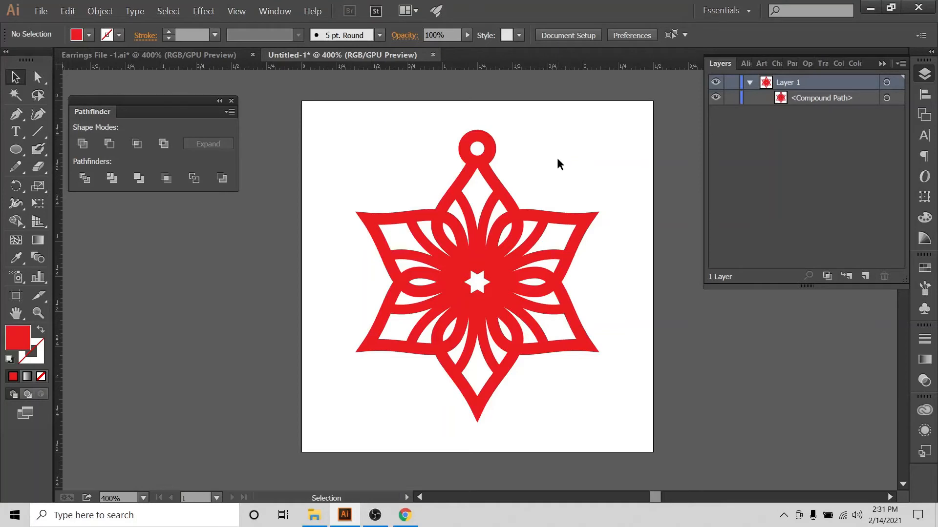
drag(556, 164, 455, 210)
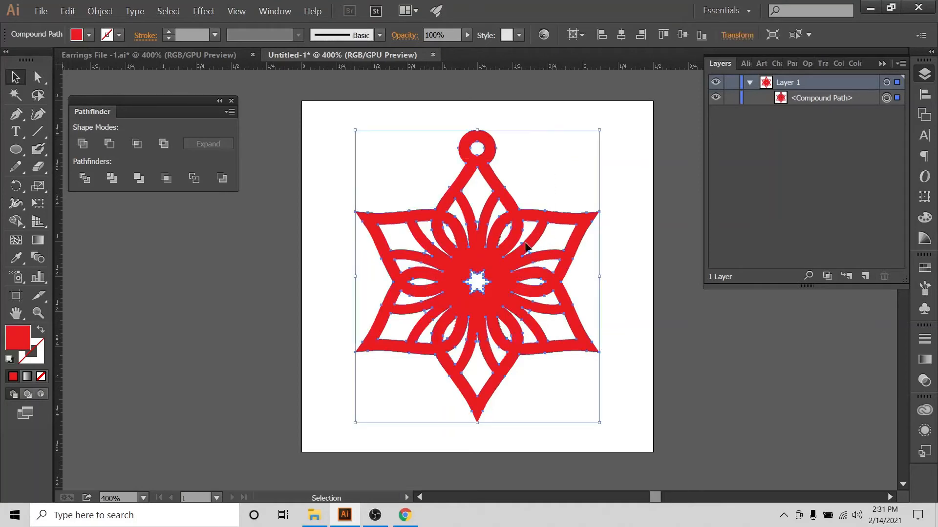
click(614, 181)
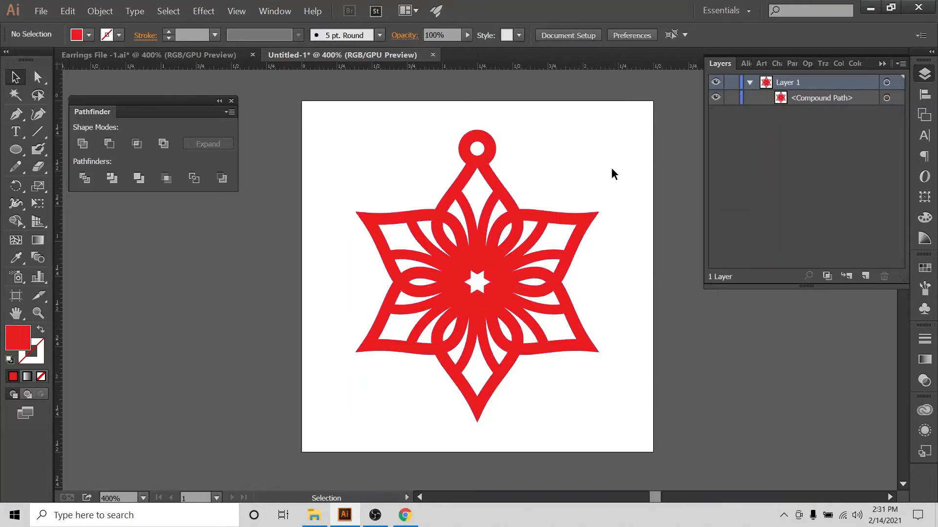
Save the document to the Desktop as an SVG file named Mandala Earrings-1 with default SVG options
click(43, 10)
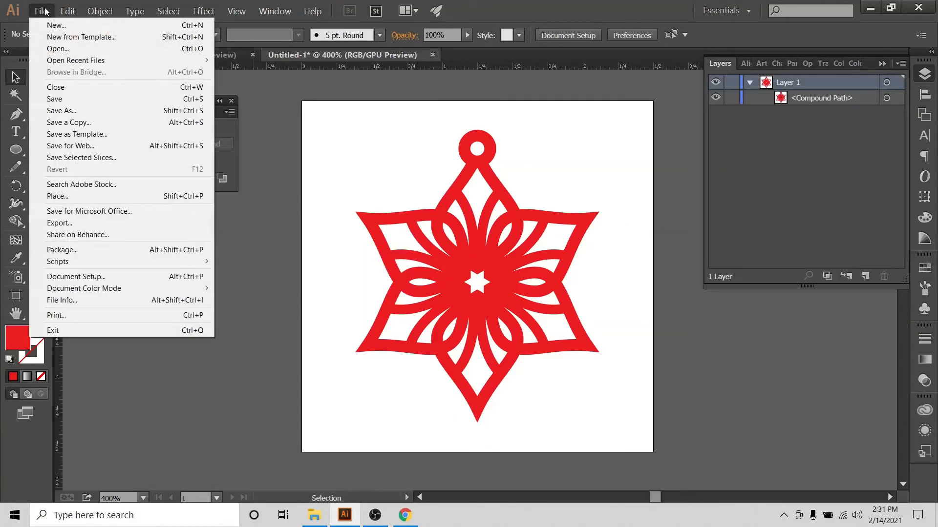
click(55, 111)
scroll(56, 210, down, 1)
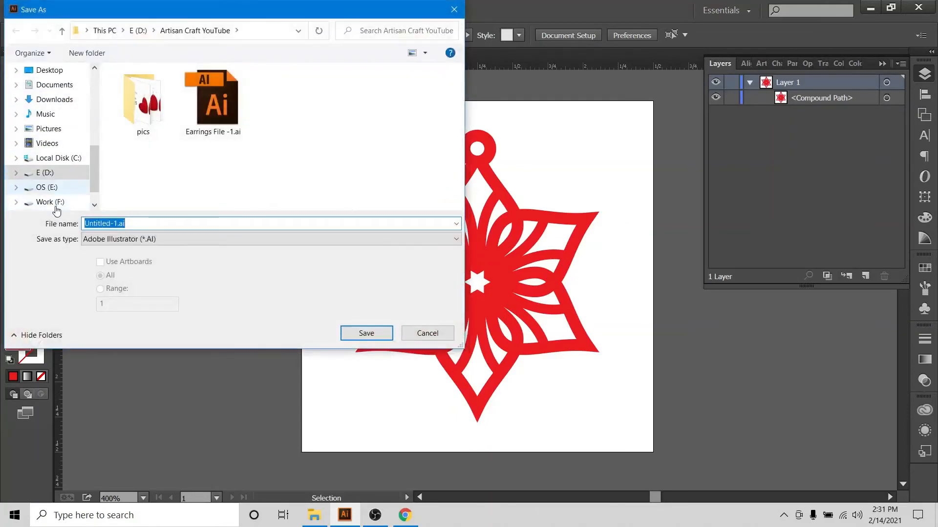
scroll(55, 200, up, 1)
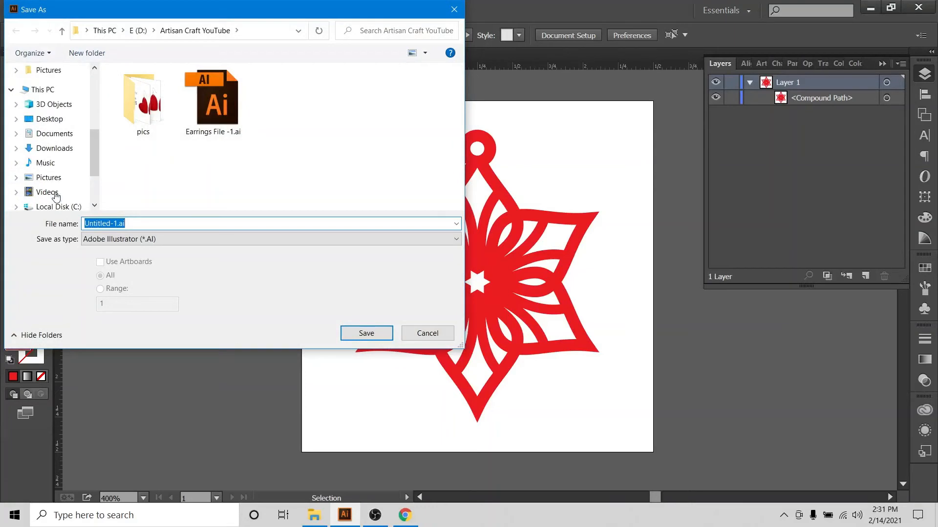
click(65, 120)
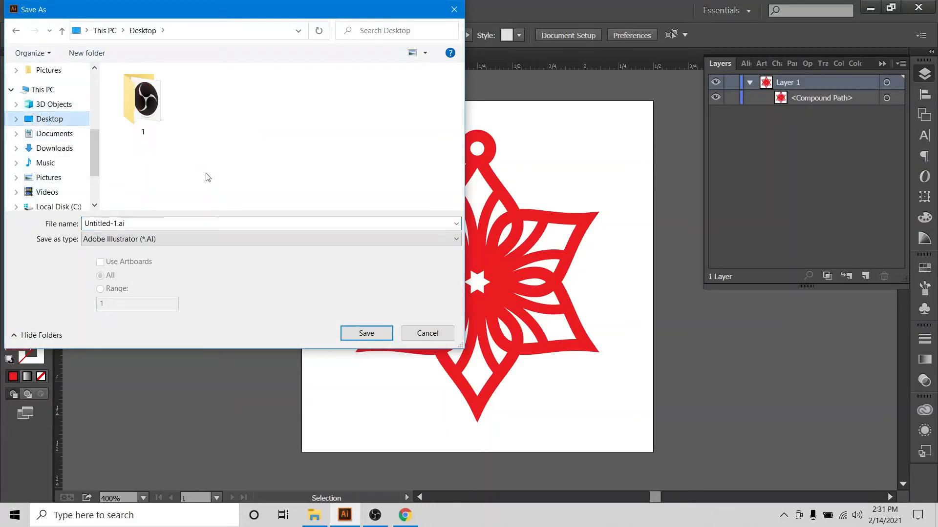
click(144, 224)
text(Mandala Earring)
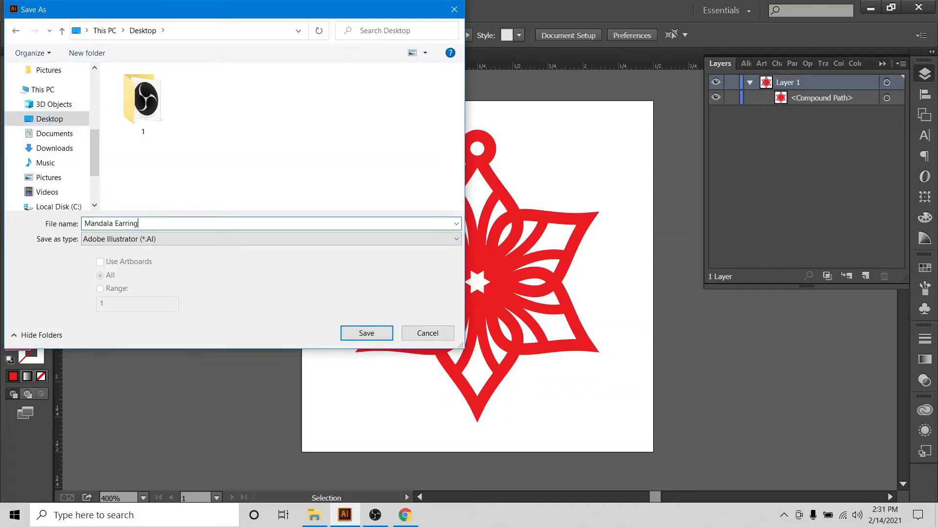
text(s-1)
click(204, 237)
click(143, 290)
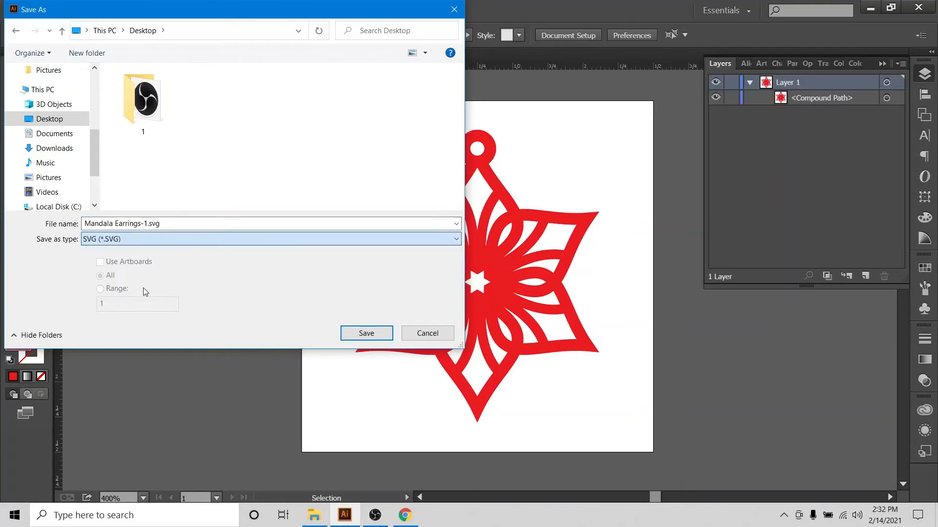
click(379, 336)
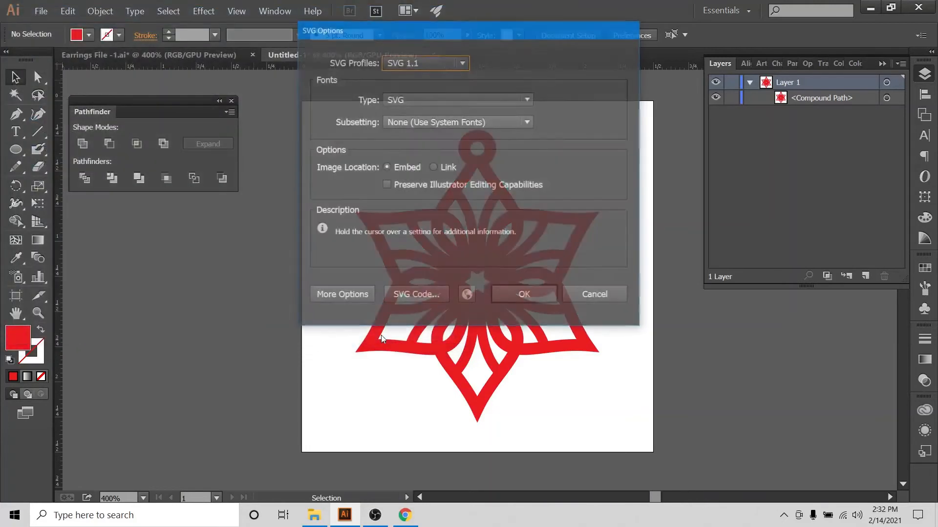
click(521, 294)
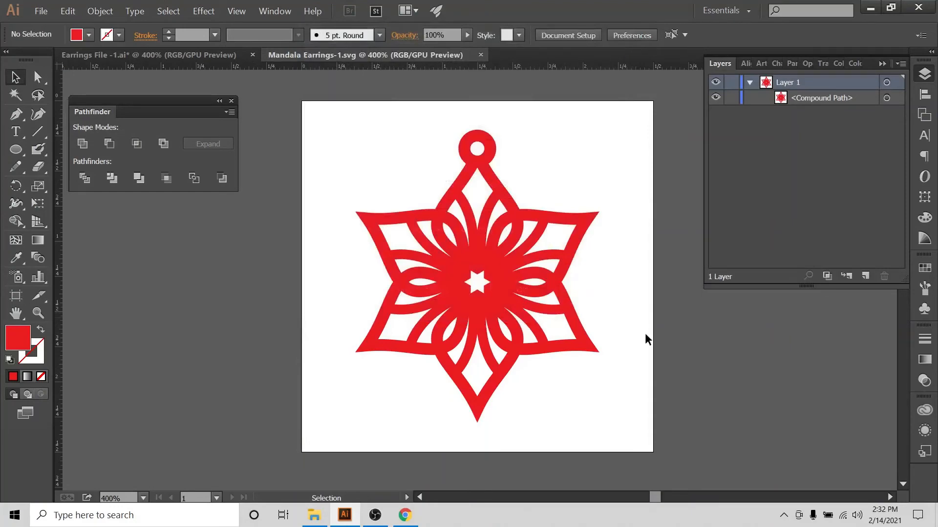
Preview the saved Mandala Earrings-1.svg from the Desktop in the browser, close it, and switch to Cricut Design Space
key(super+d)
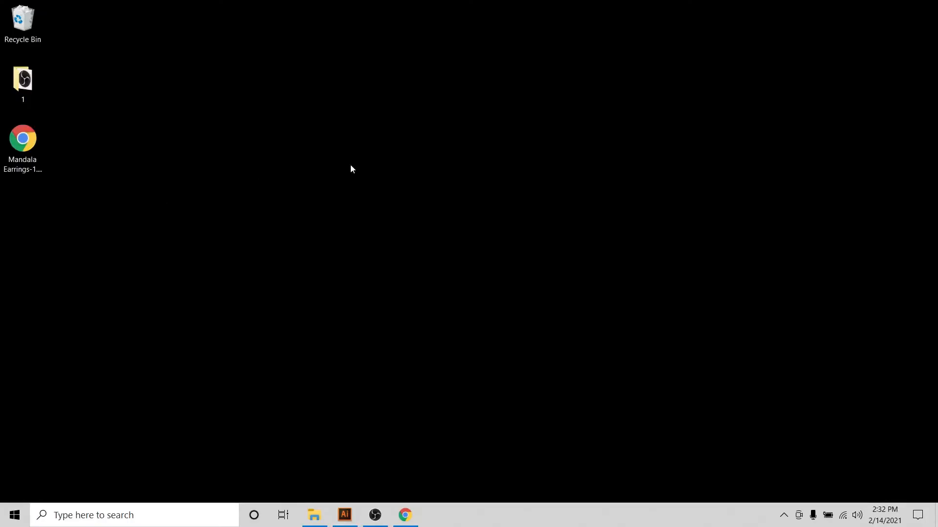
double_click(25, 154)
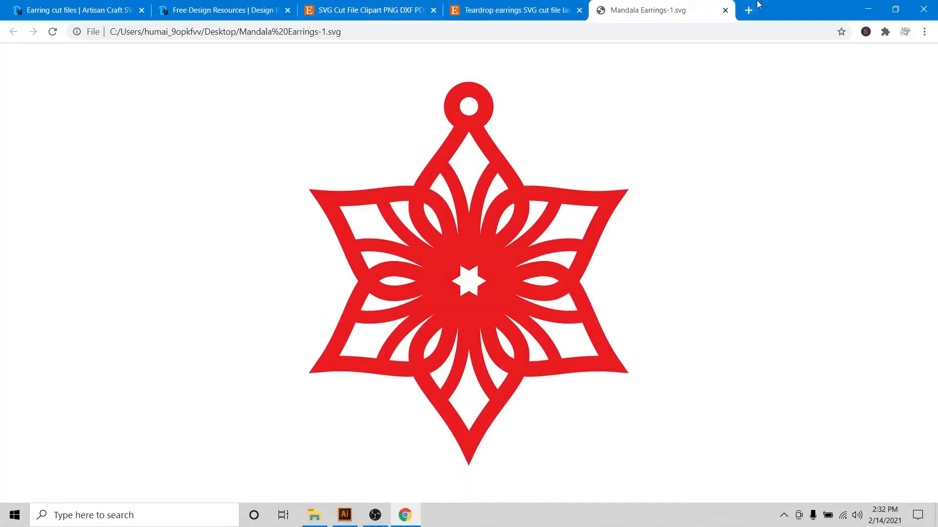
click(935, 515)
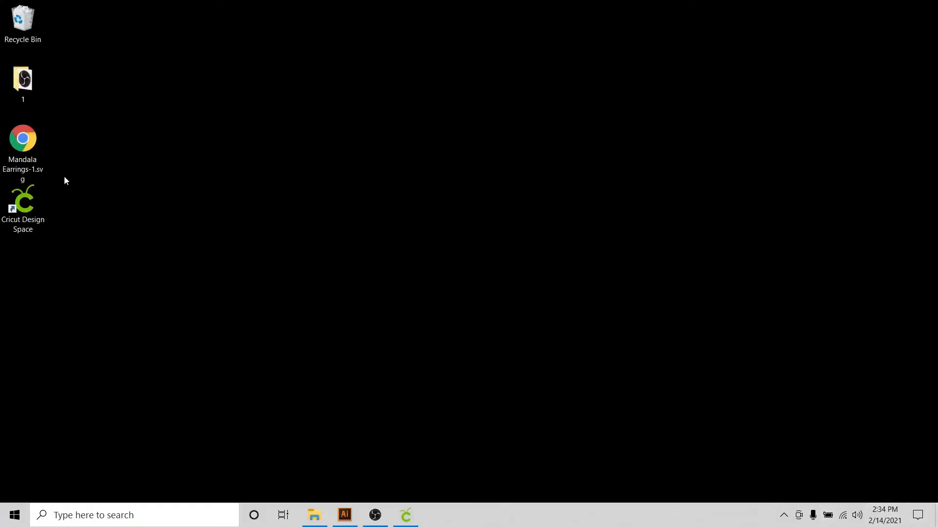
double_click(34, 145)
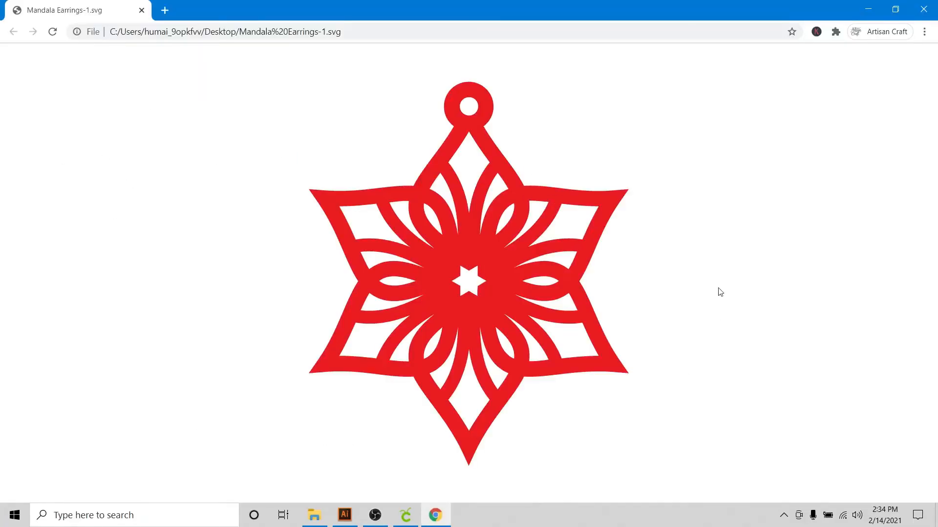
click(924, 8)
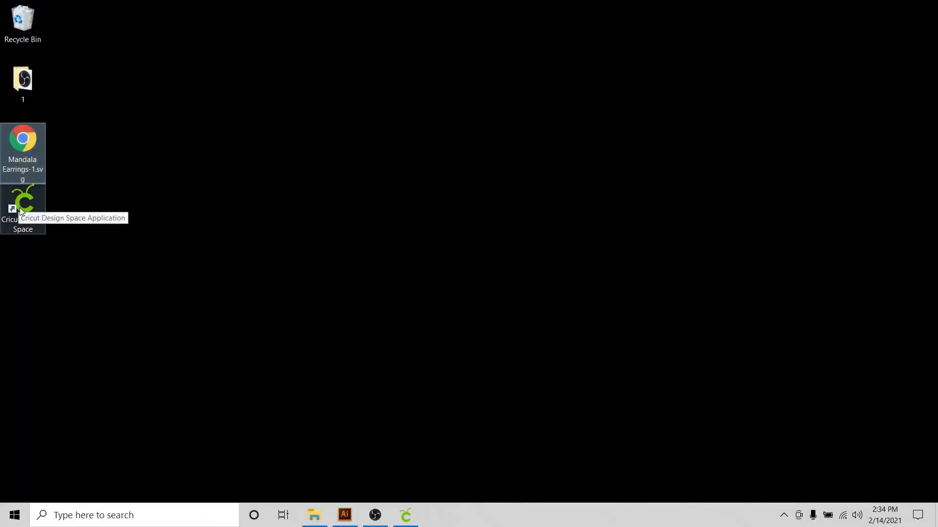
click(411, 525)
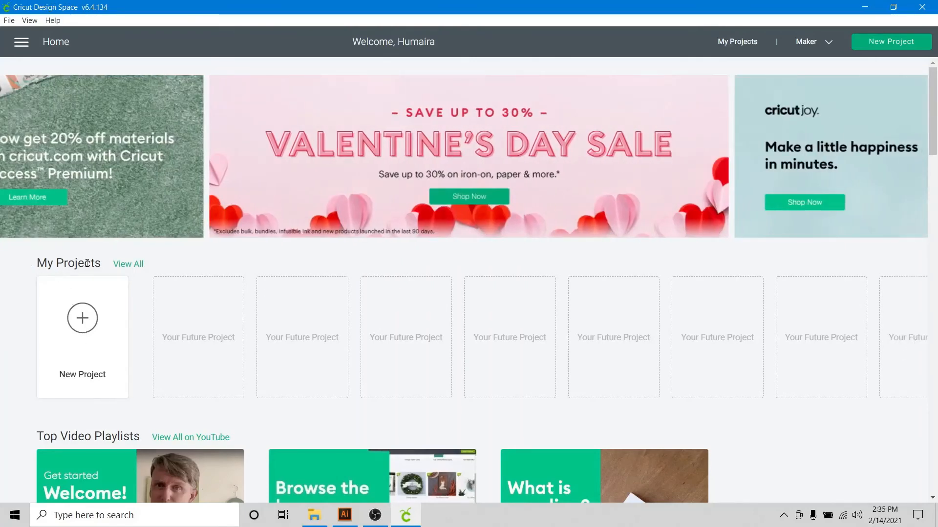
Start a new canvas project and choose Mandala Earrings-1.svg from the Desktop to upload as an image
click(83, 326)
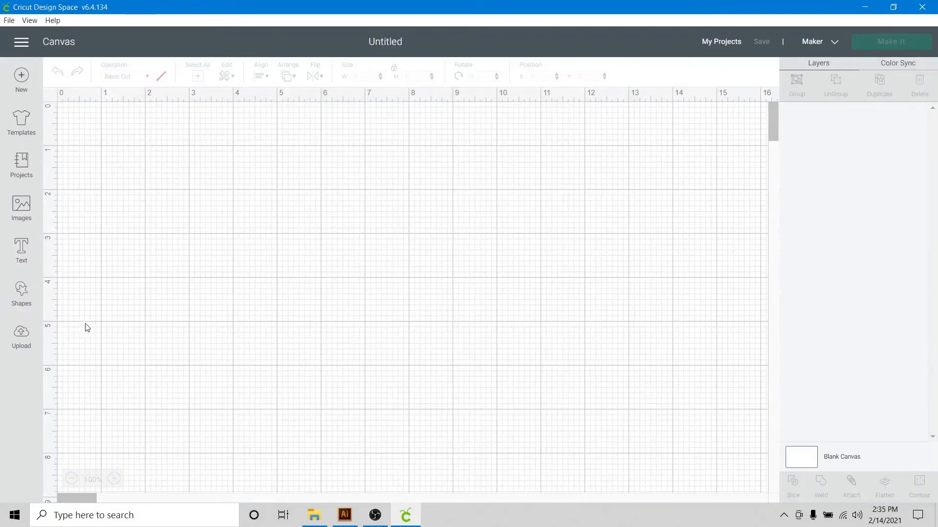
click(20, 342)
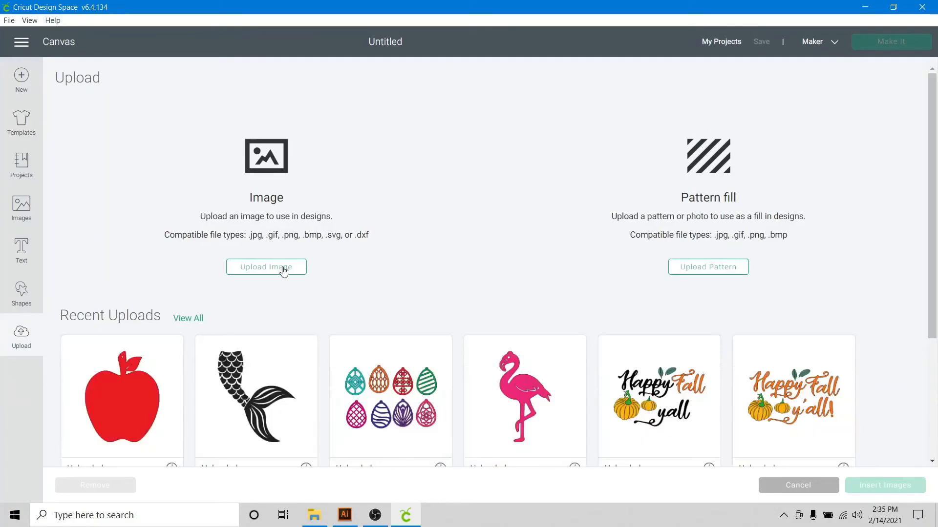
click(284, 269)
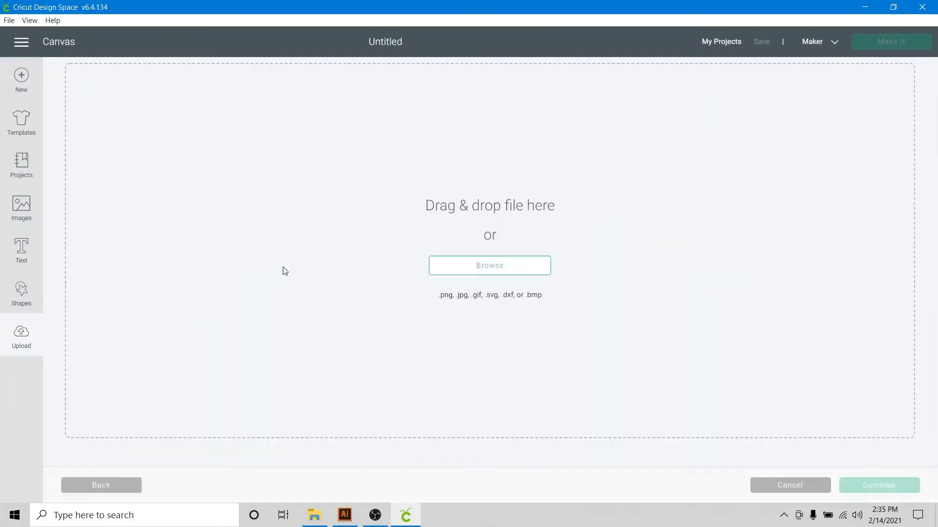
click(511, 272)
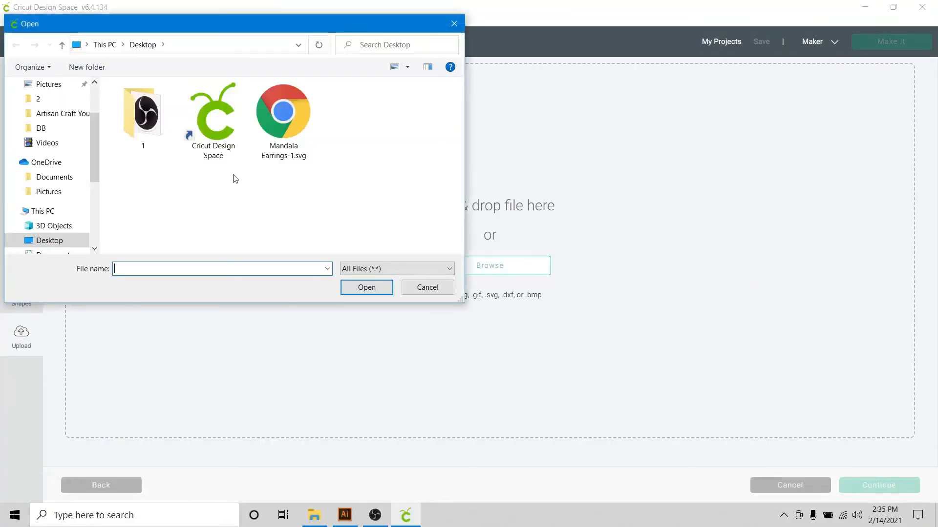
click(300, 115)
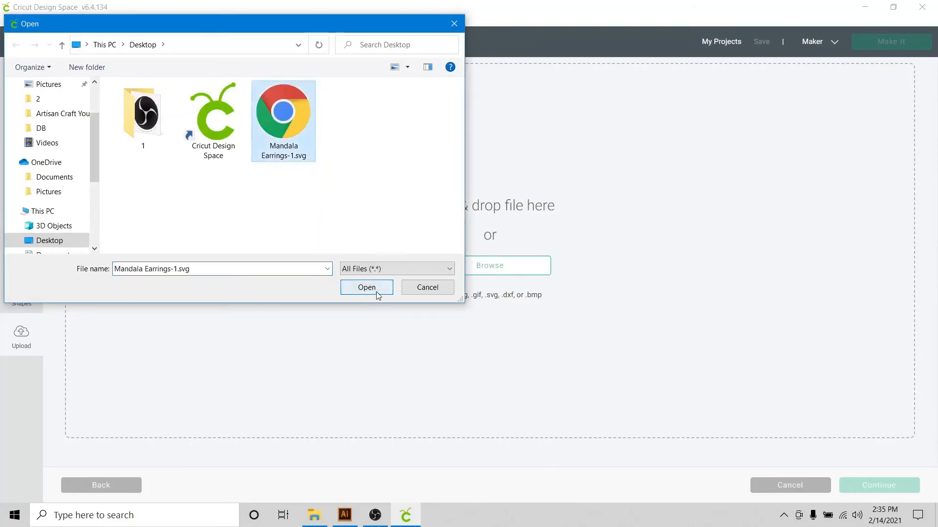
click(377, 294)
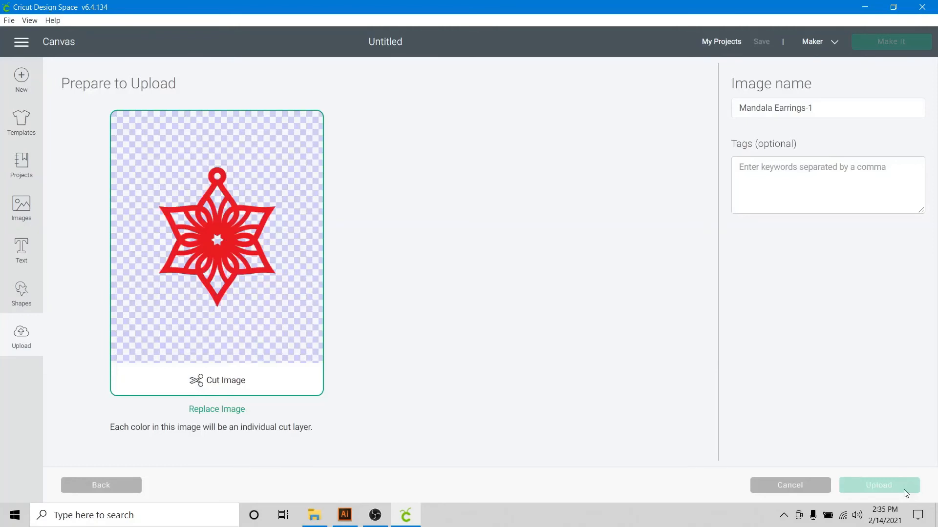
Upload the image, insert it onto the canvas, and move the star slightly away from the corner
click(125, 397)
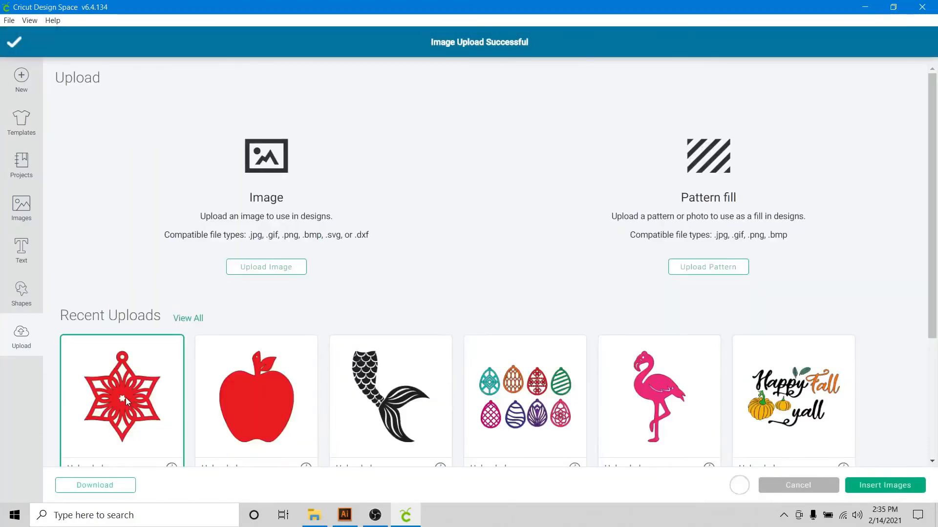
click(877, 496)
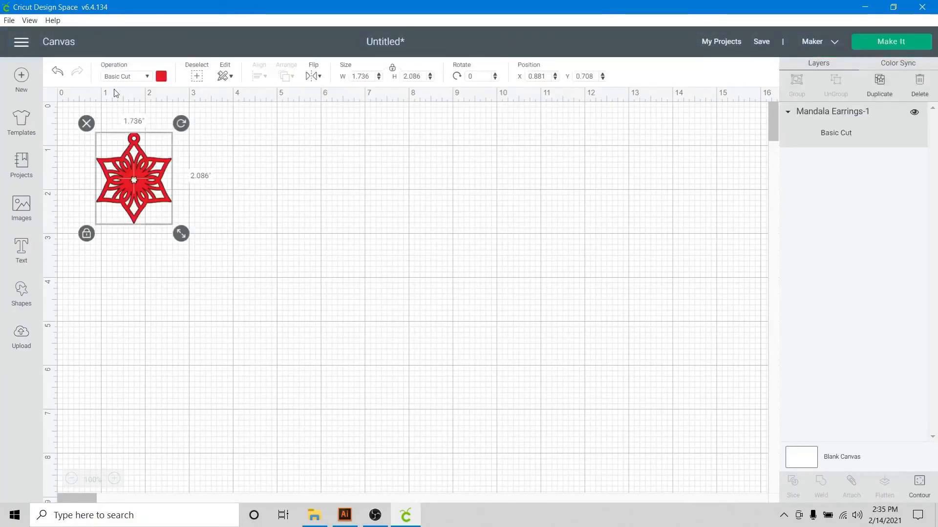
drag(135, 144, 165, 183)
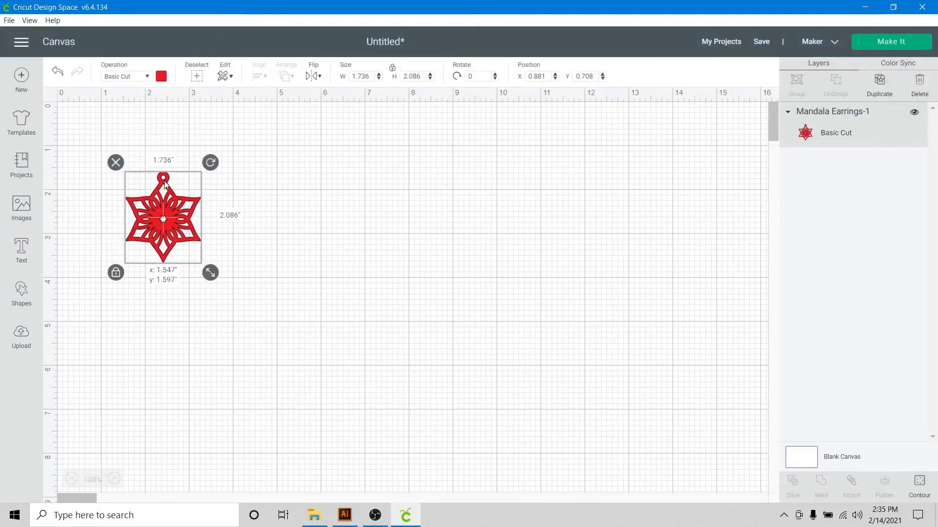
Change the star's material colour to light blue
click(163, 78)
click(220, 141)
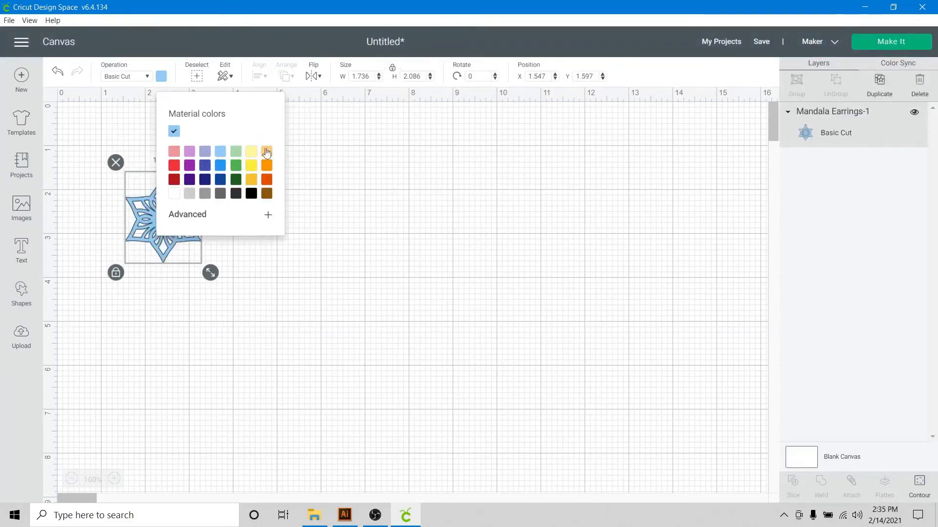
click(313, 188)
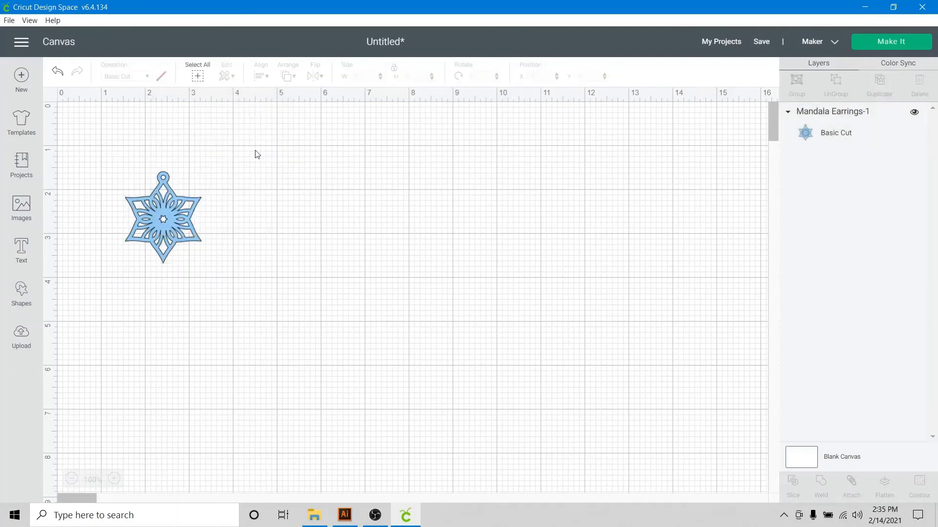
Reposition the star and scale it up to about 6.94 by 8.34 inches on the canvas
drag(165, 185, 150, 155)
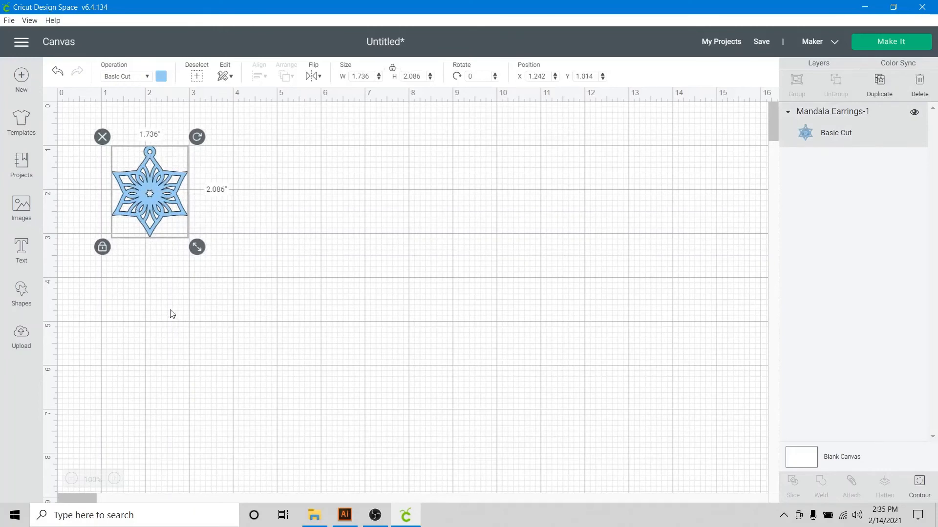
click(163, 256)
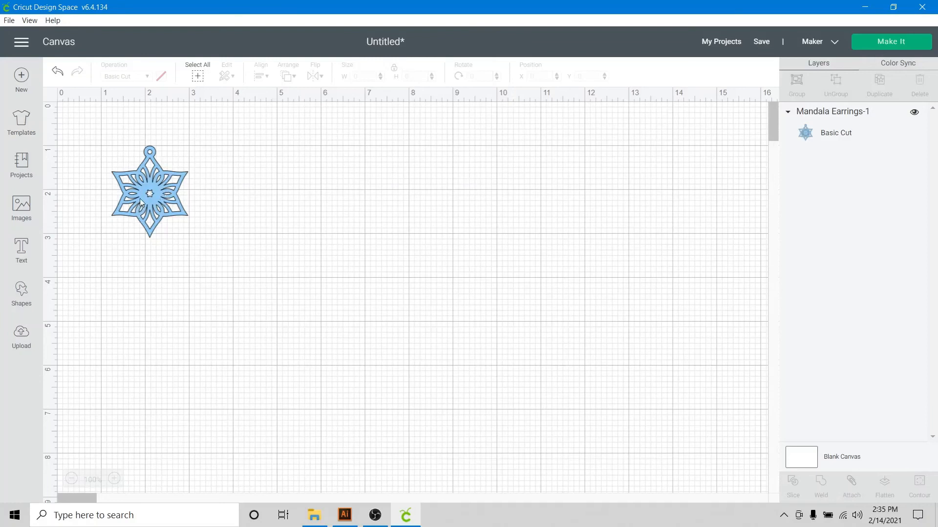
click(189, 221)
drag(197, 247, 417, 494)
drag(271, 307, 297, 302)
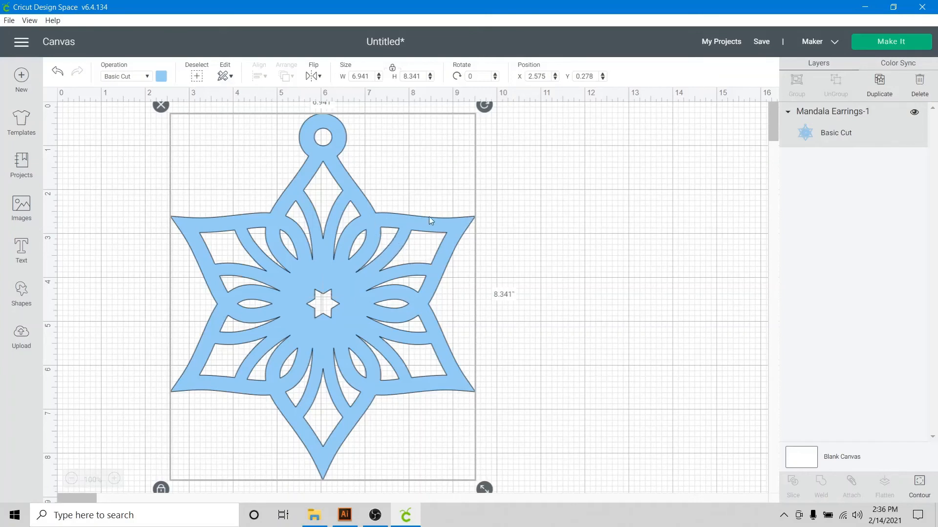
click(542, 191)
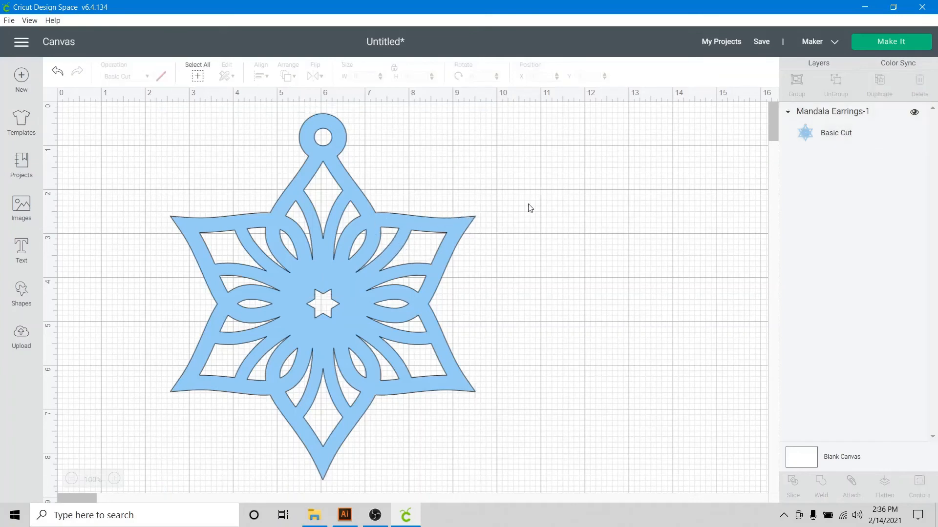
Open the Make It mat preparation screen for the design to check the star on the mat
click(904, 47)
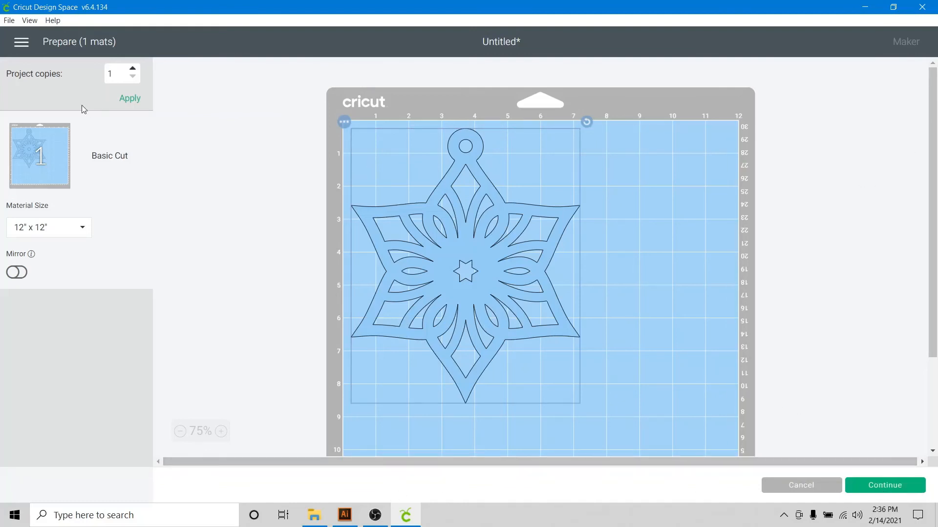
click(345, 519)
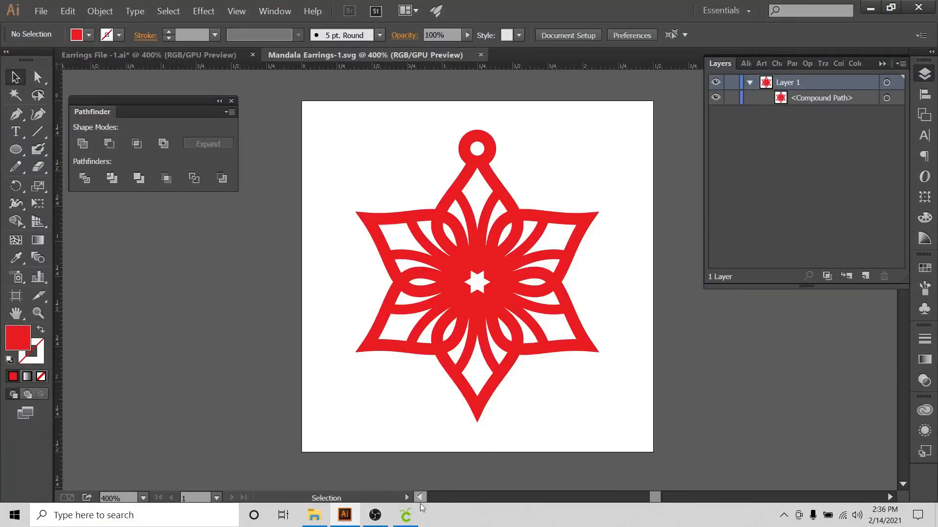
click(413, 523)
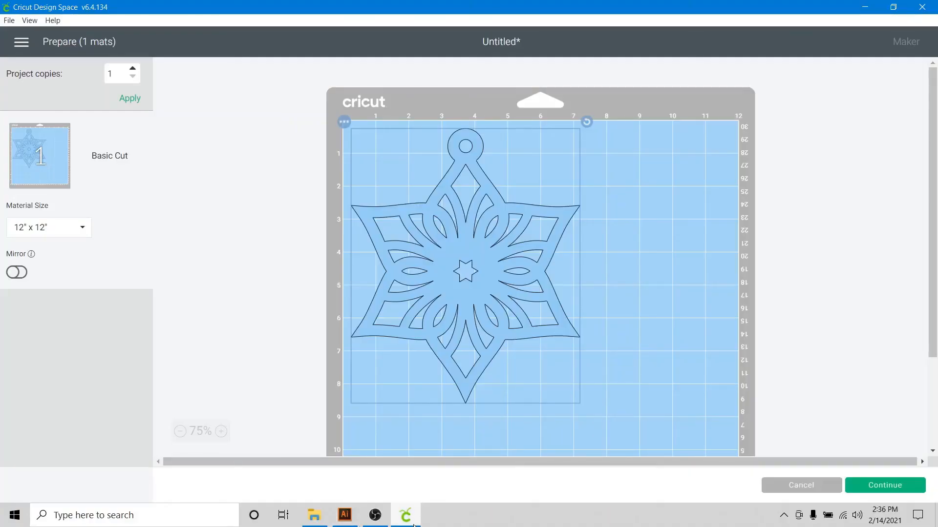
Switch to Illustrator and nudge the star earring slightly on its artboard
click(344, 518)
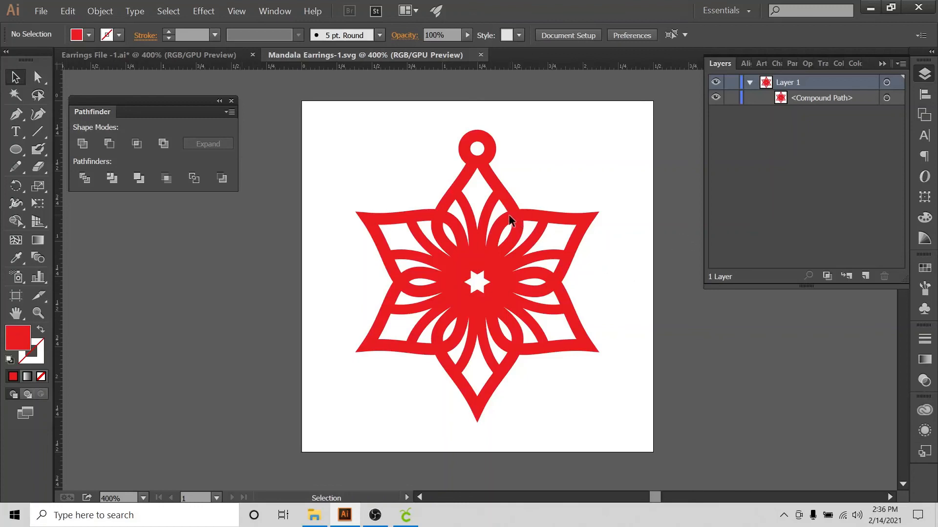
drag(510, 216, 491, 239)
drag(465, 195, 479, 166)
click(616, 154)
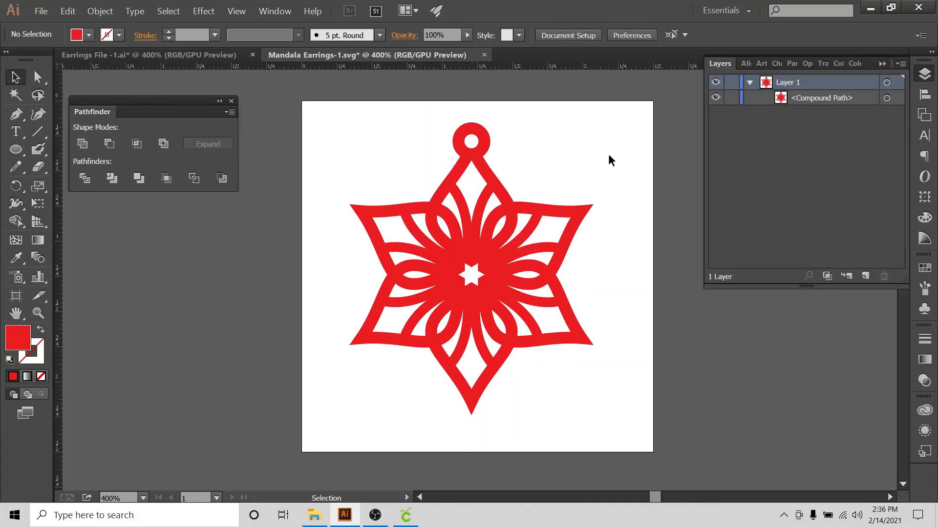
Return to Design Space, cancel the mat preview, and move the star toward the left of the canvas
click(409, 515)
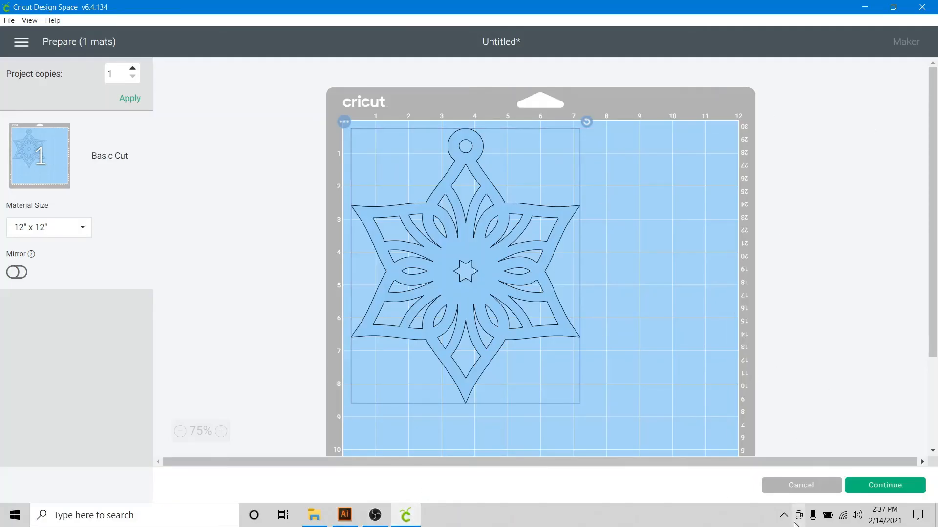
click(796, 486)
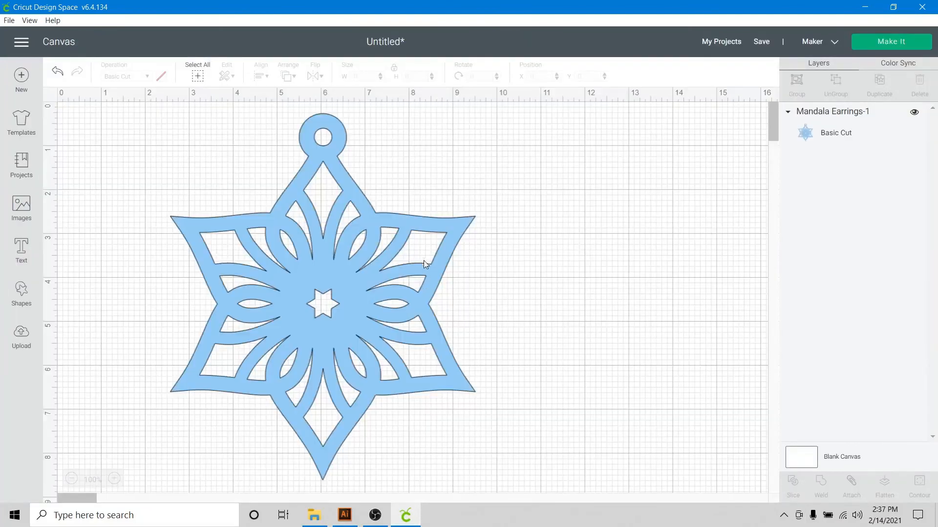
drag(452, 236, 368, 239)
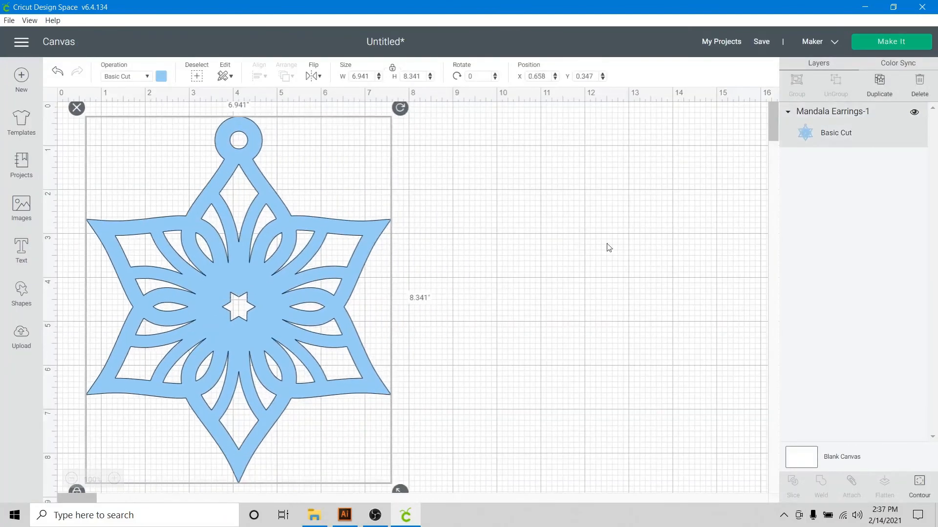